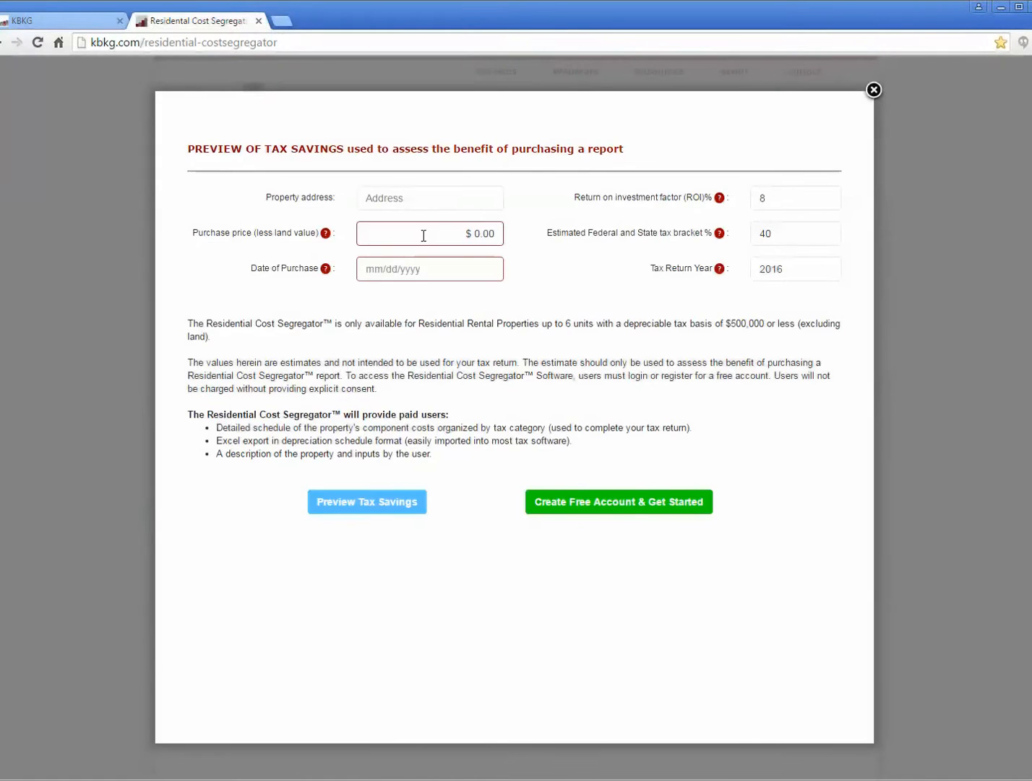
Step: Enter a $300,000 purchase price and 07/01/2014 purchase date, then preview the tax savings
left_click_drag(495, 233, 474, 228)
type("30")
type("0,000.0")
type("0")
left_click(453, 269)
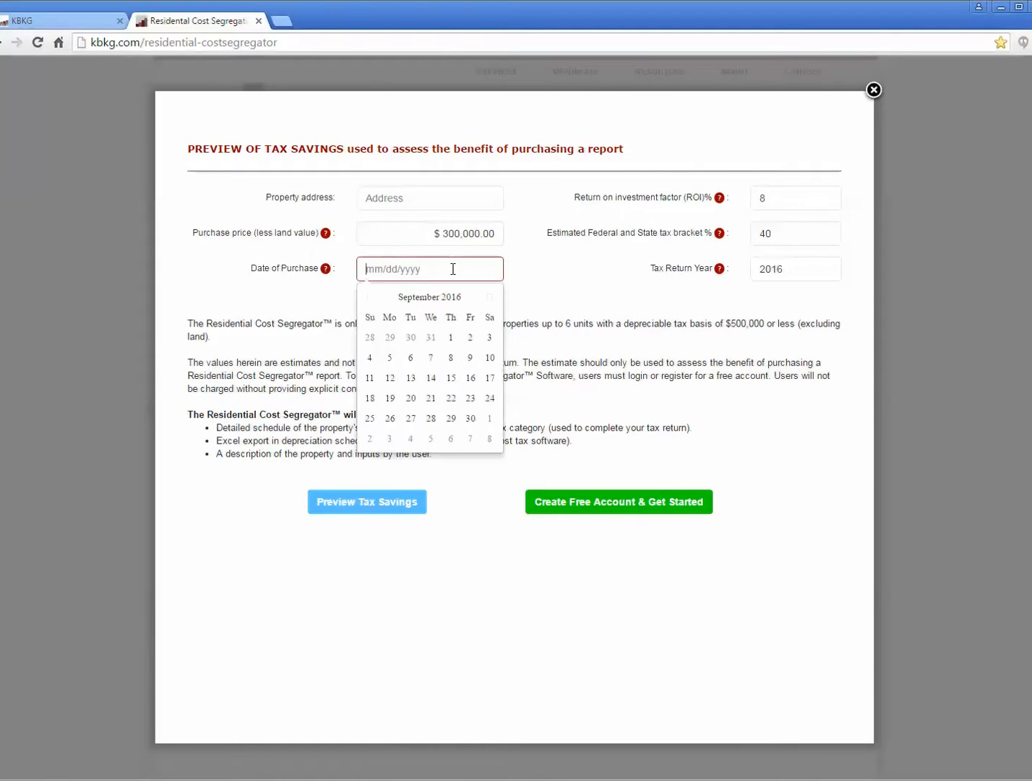
type("7/1/")
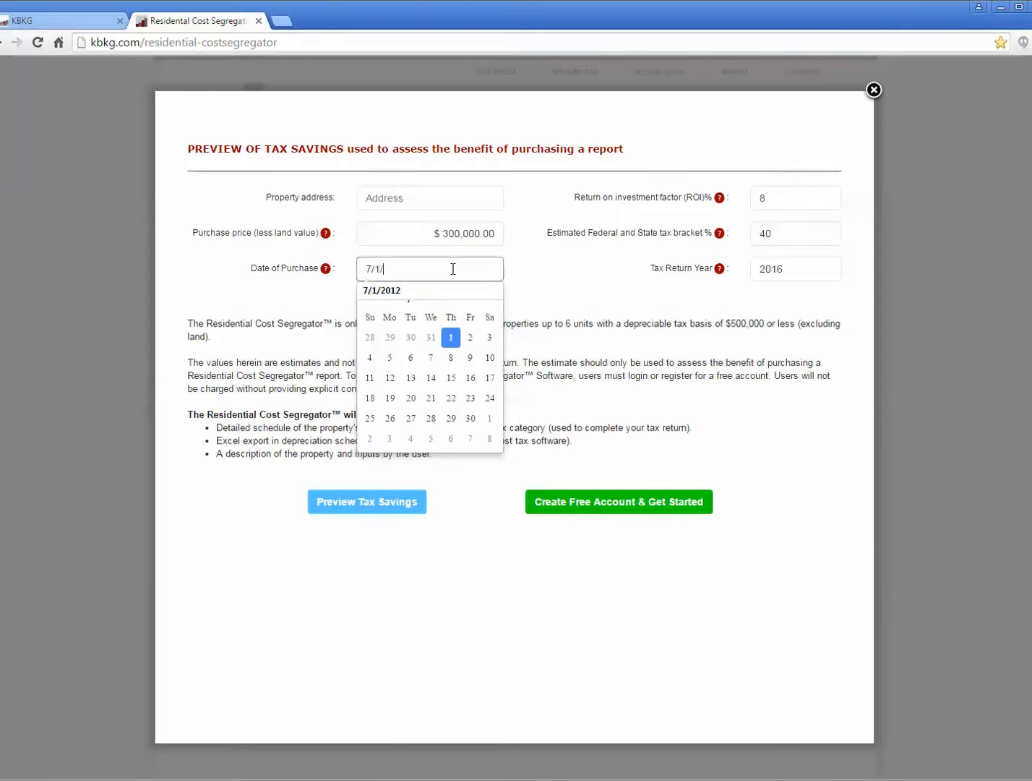
type("20")
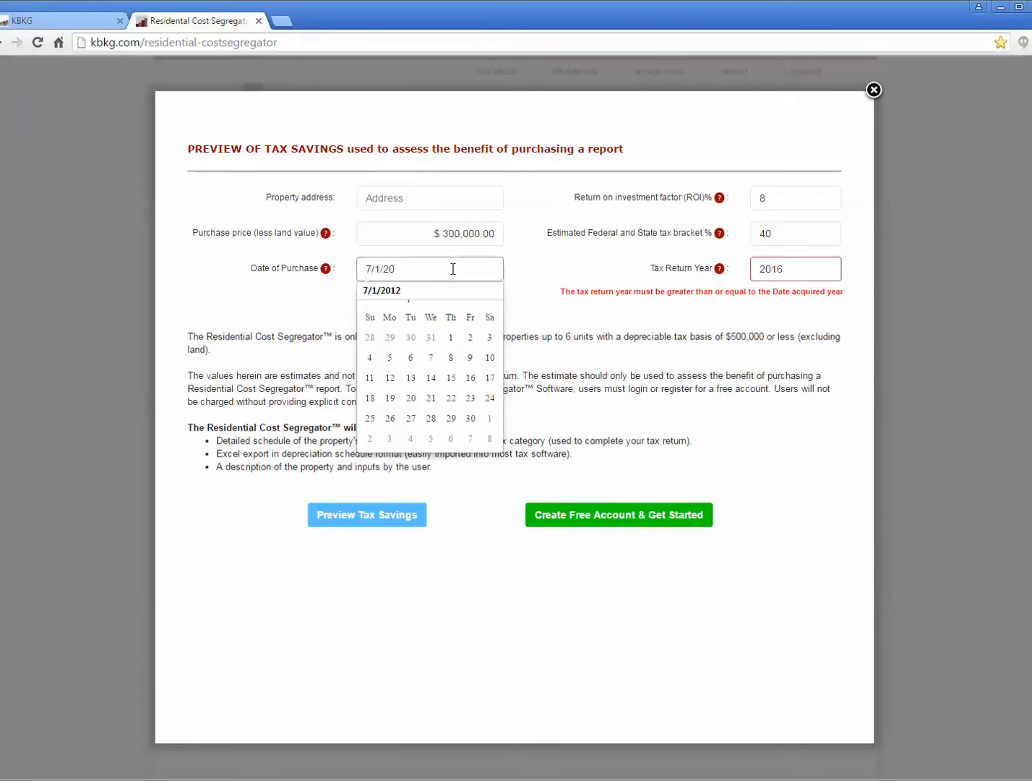
type("14")
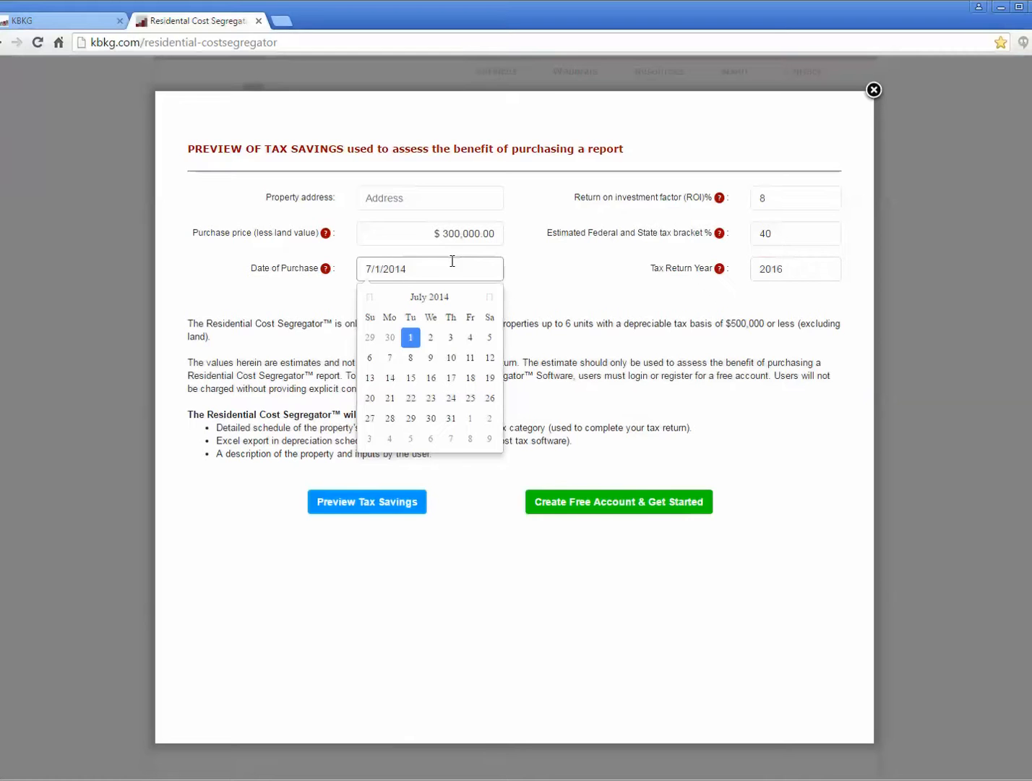
left_click(547, 293)
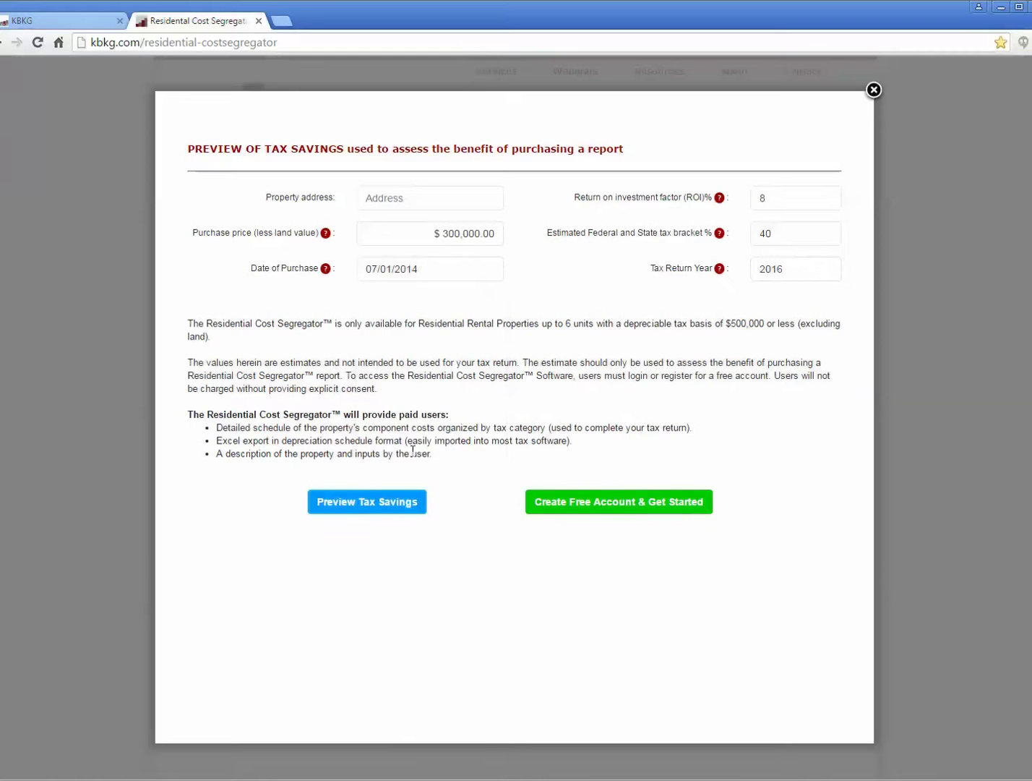
left_click(367, 500)
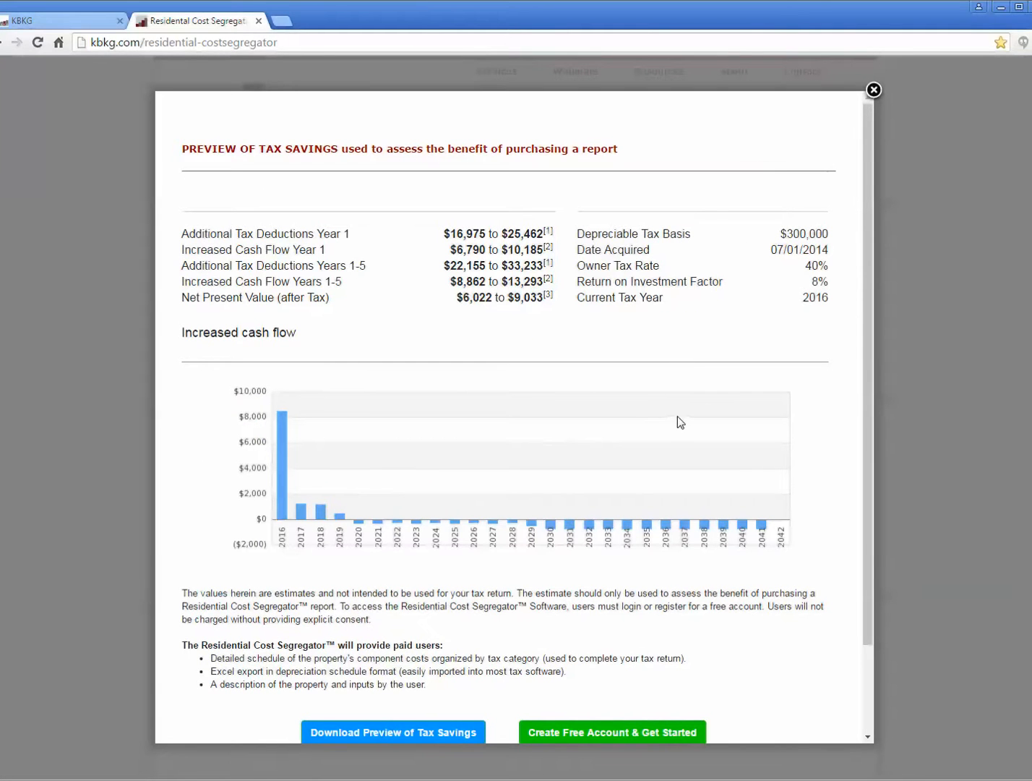
left_click_drag(868, 303, 870, 336)
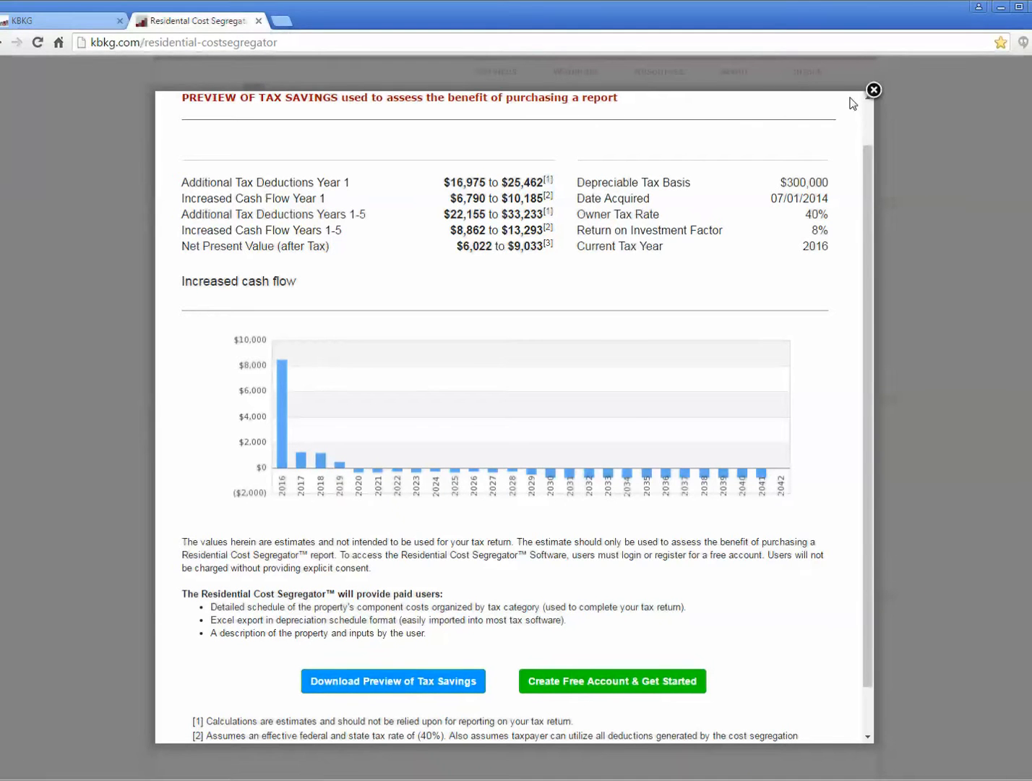
Step: Close the tax savings estimate to return to the reports dashboard
left_click(874, 91)
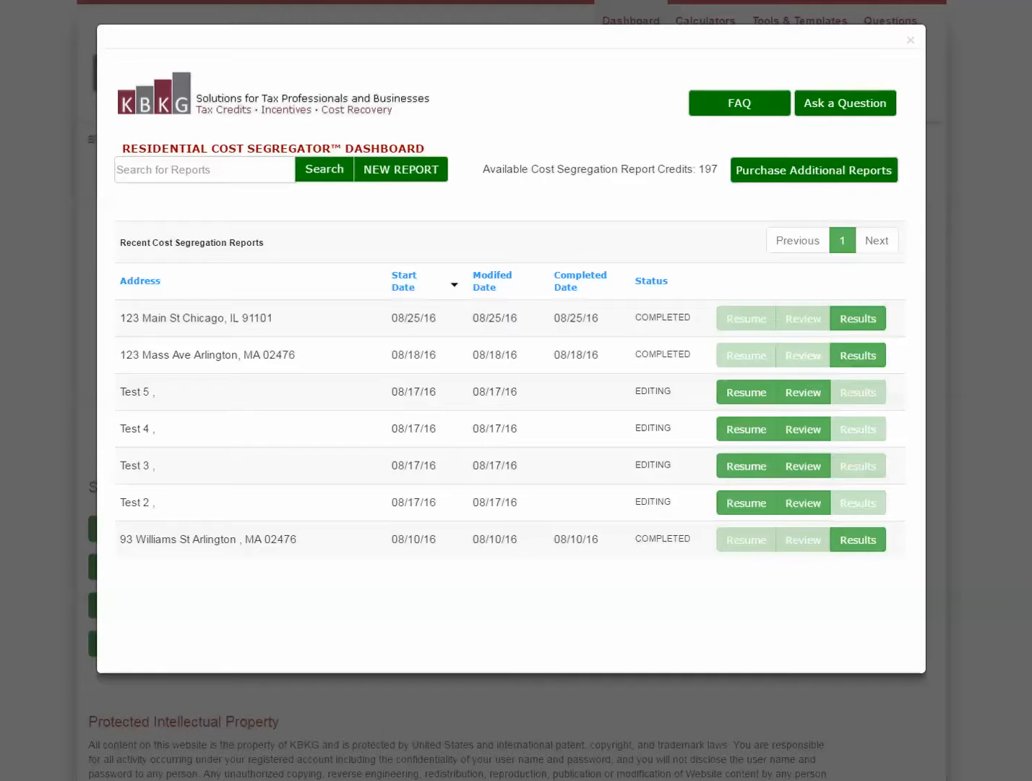
Step: Start a new cost segregation report from the dashboard
left_click(399, 187)
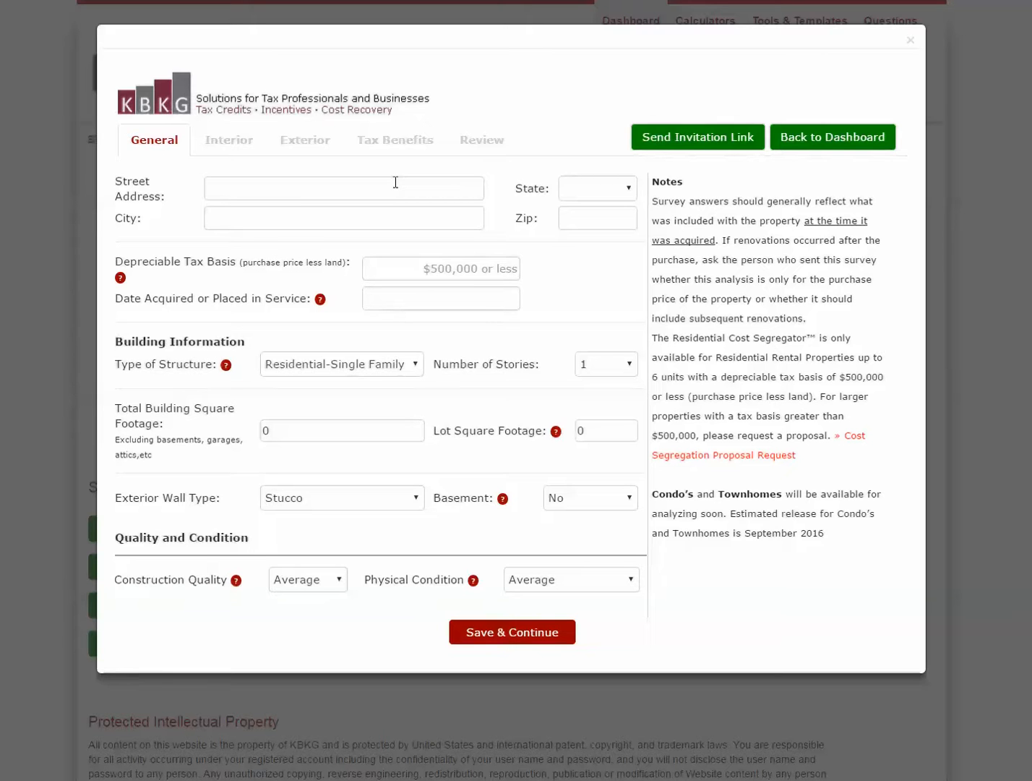
Step: Enter the address 123 Anystreet, state IL, city Chicago and zip 60111
left_click(326, 187)
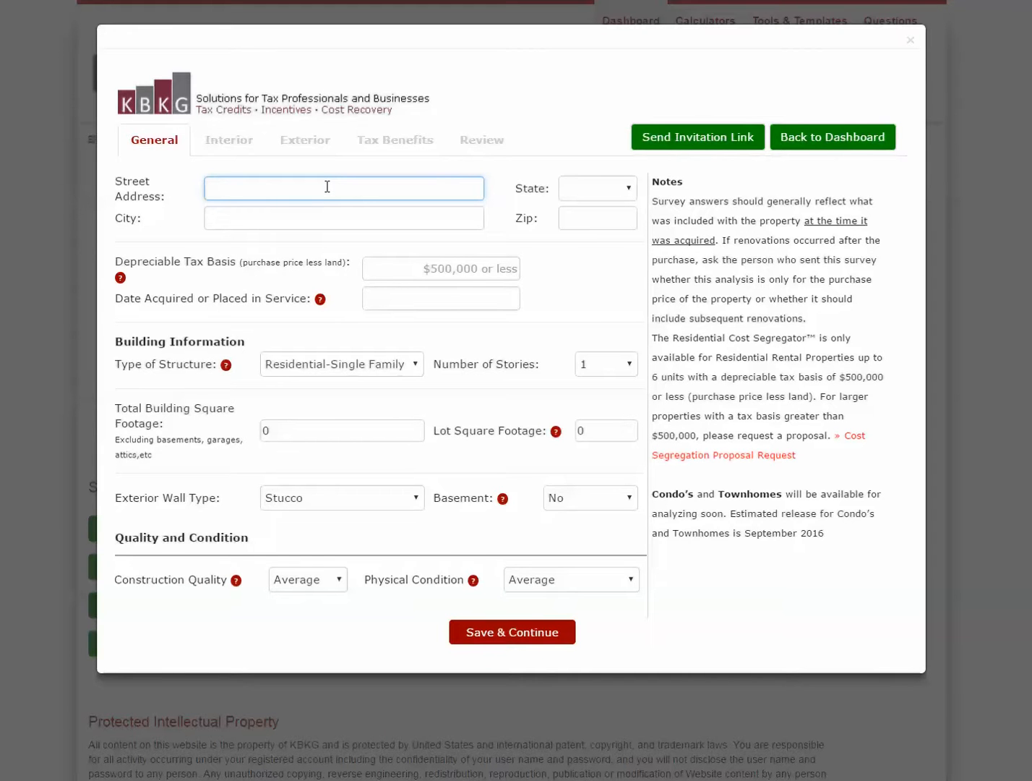
type("123 A")
type("nystreet")
key("Tab")
key("i")
key("l")
key("Tab")
type("ch")
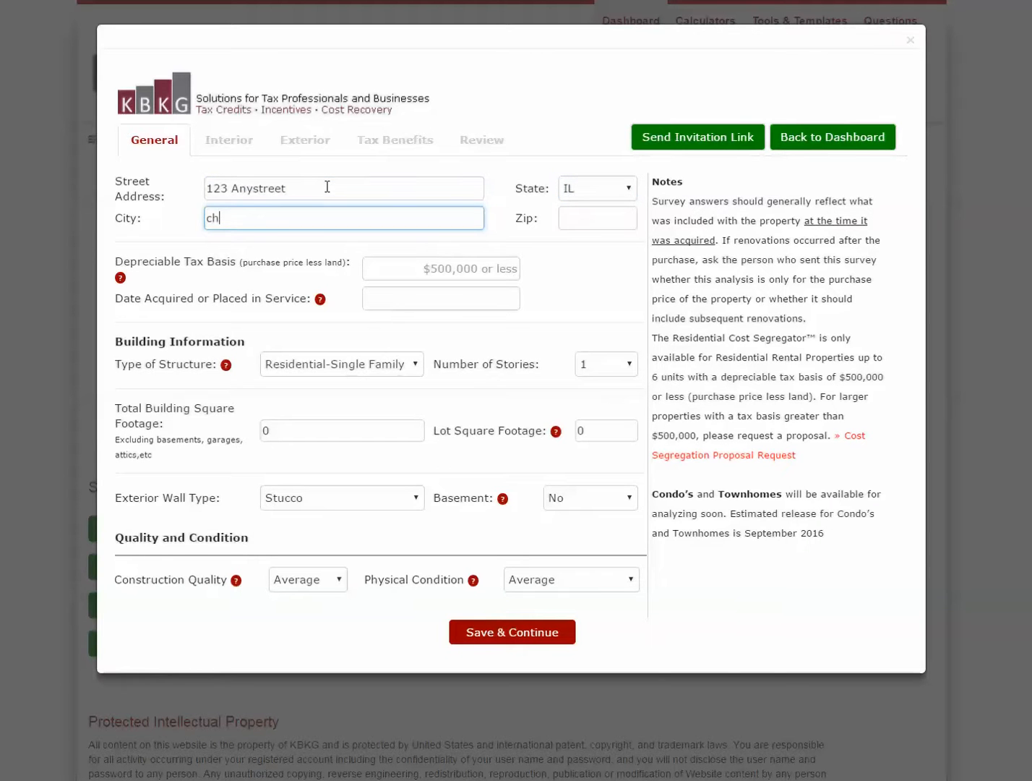
type("ic")
key("BackSpace")
key("BackSpace")
key("BackSpace")
type("hicago")
key("Tab")
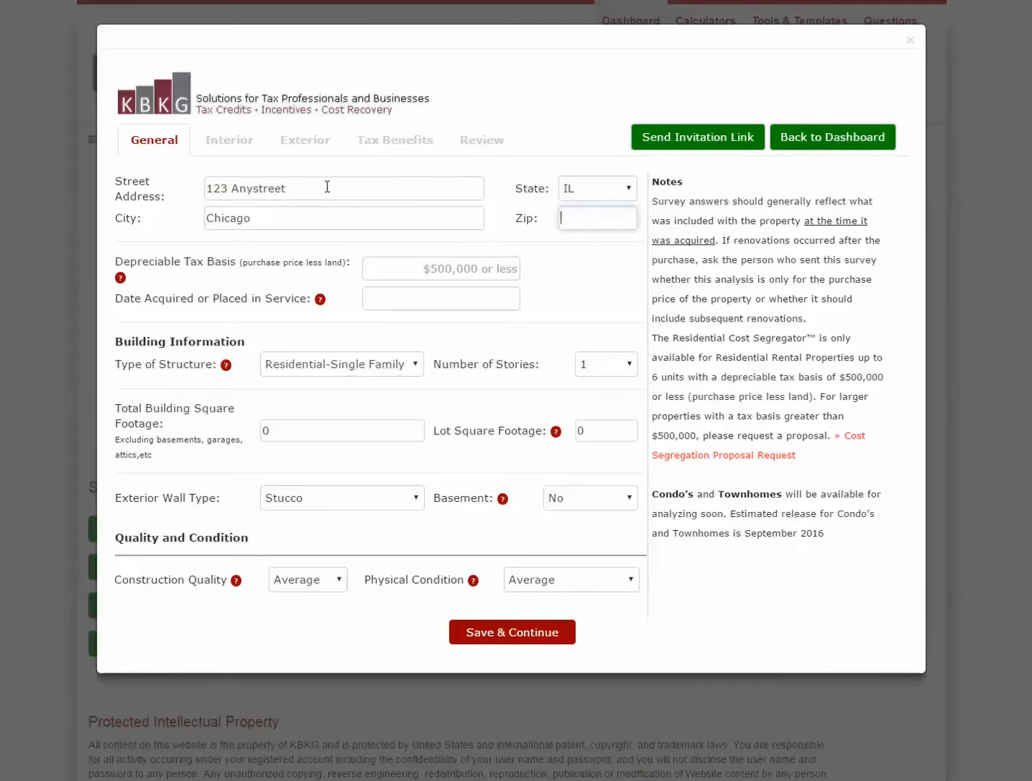
type("60111")
Step: Enter a $300,000 depreciable tax basis and a 07/01/2014 acquisition date
left_click(474, 267)
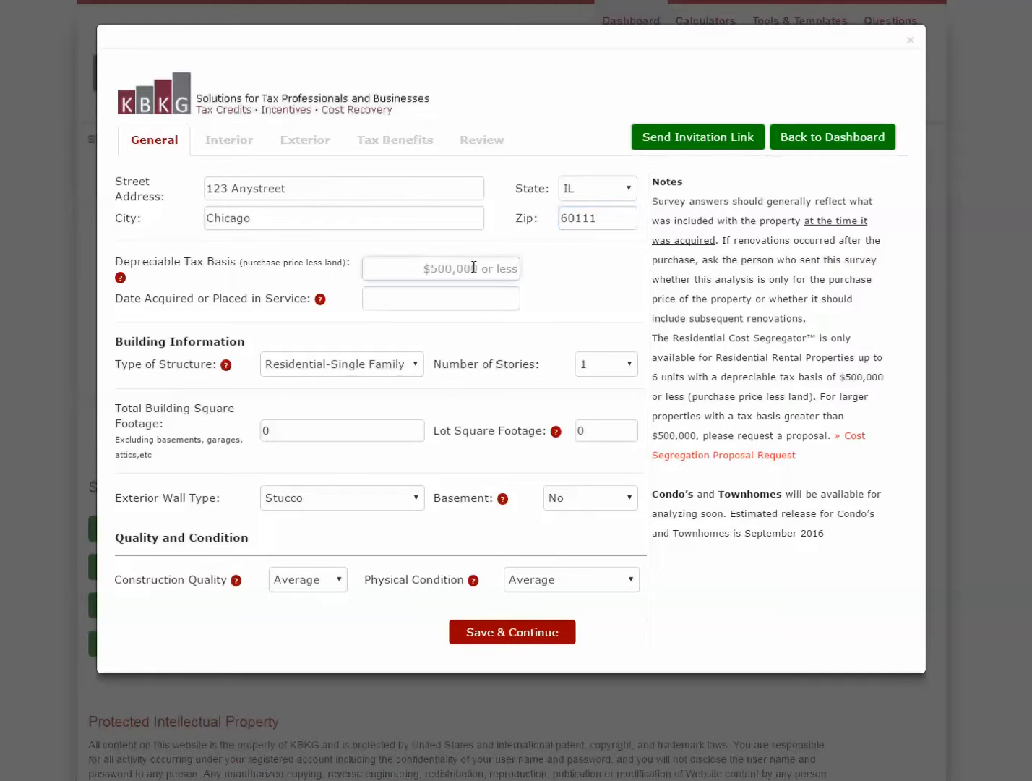
type("300,000")
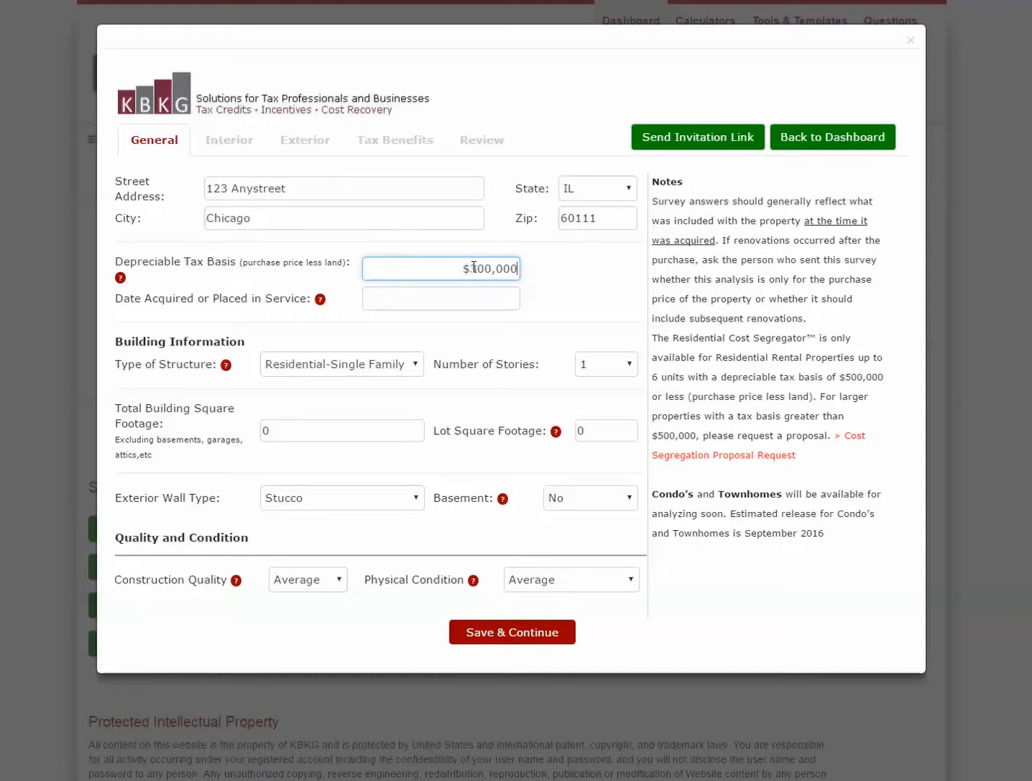
left_click(457, 292)
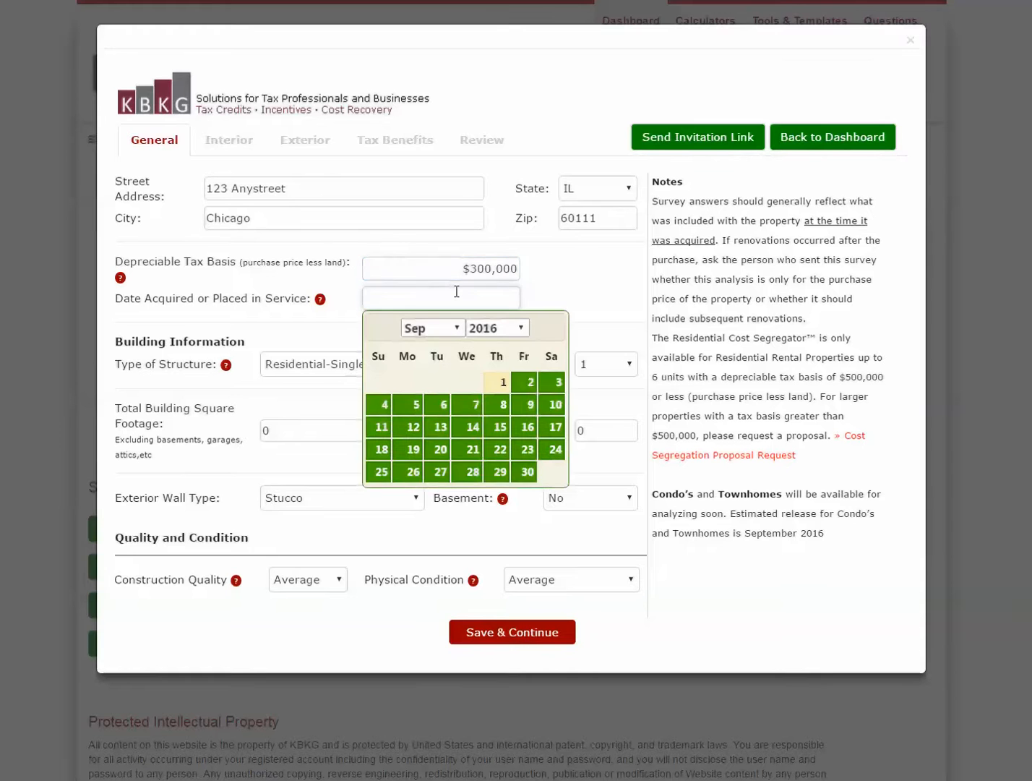
type("07/01/2001/1/20")
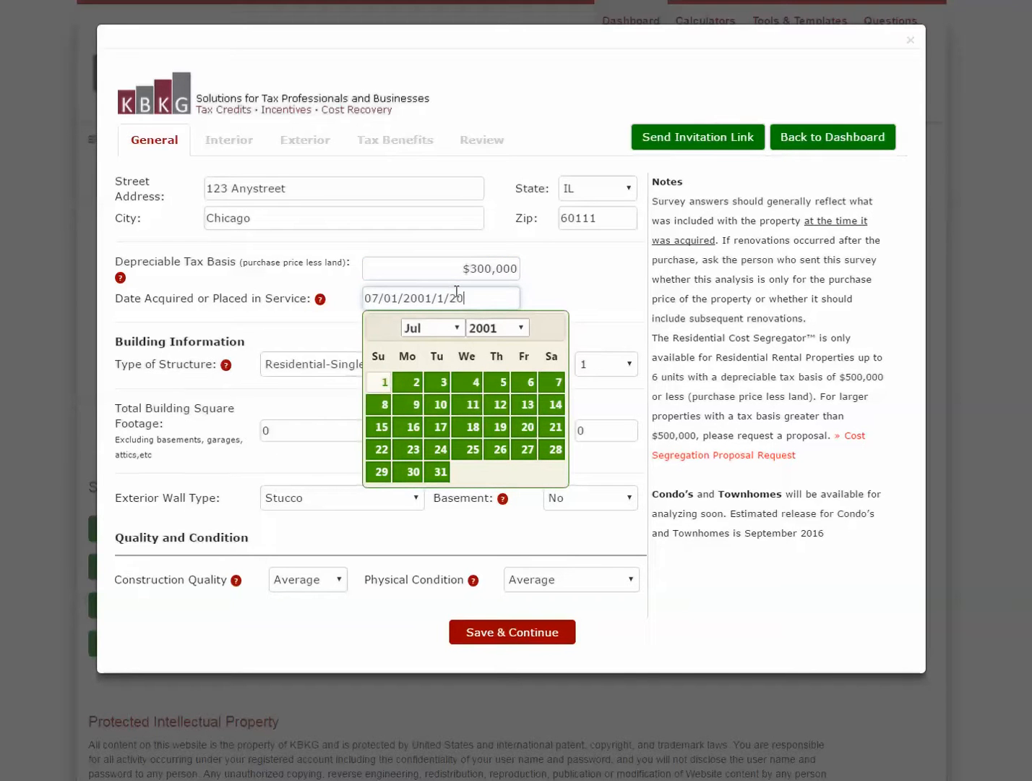
type("14")
double_click(420, 297)
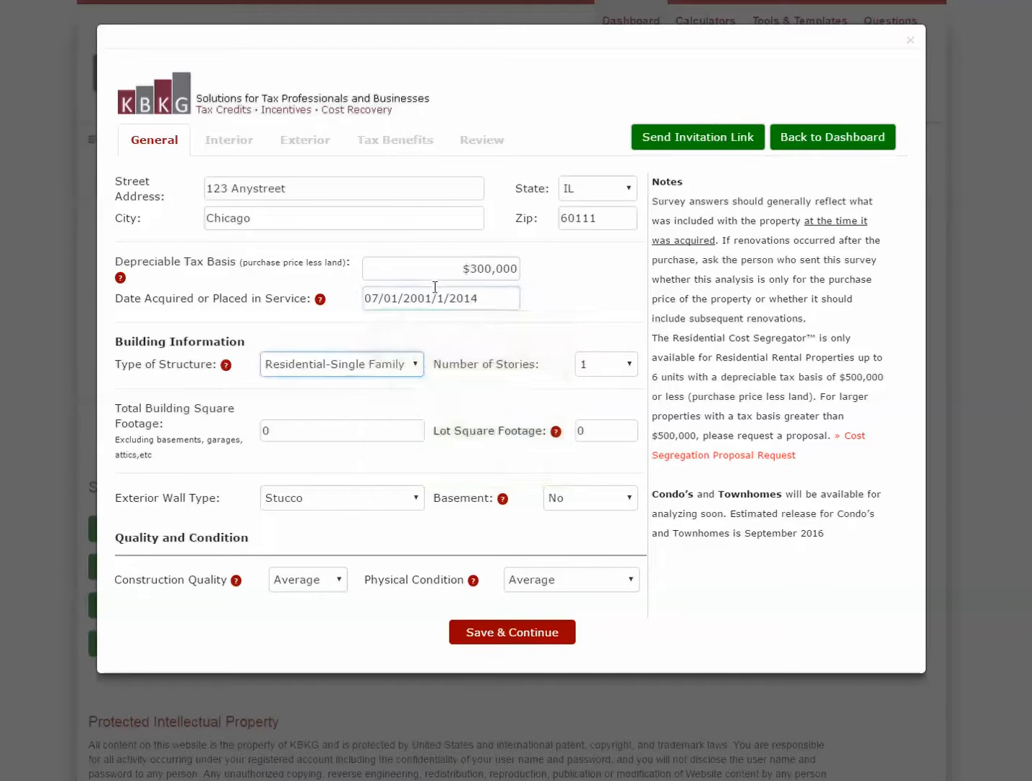
type("2014")
left_click(737, 340)
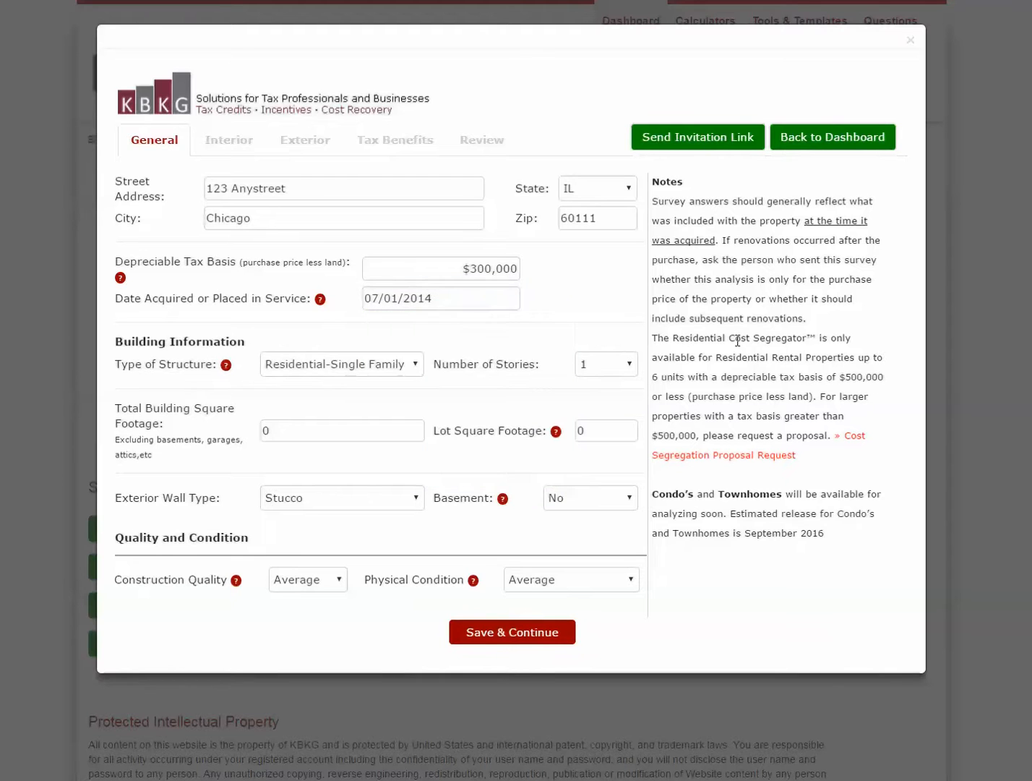
Step: Send the survey invitation email for the property and confirm it was sent
left_click(706, 138)
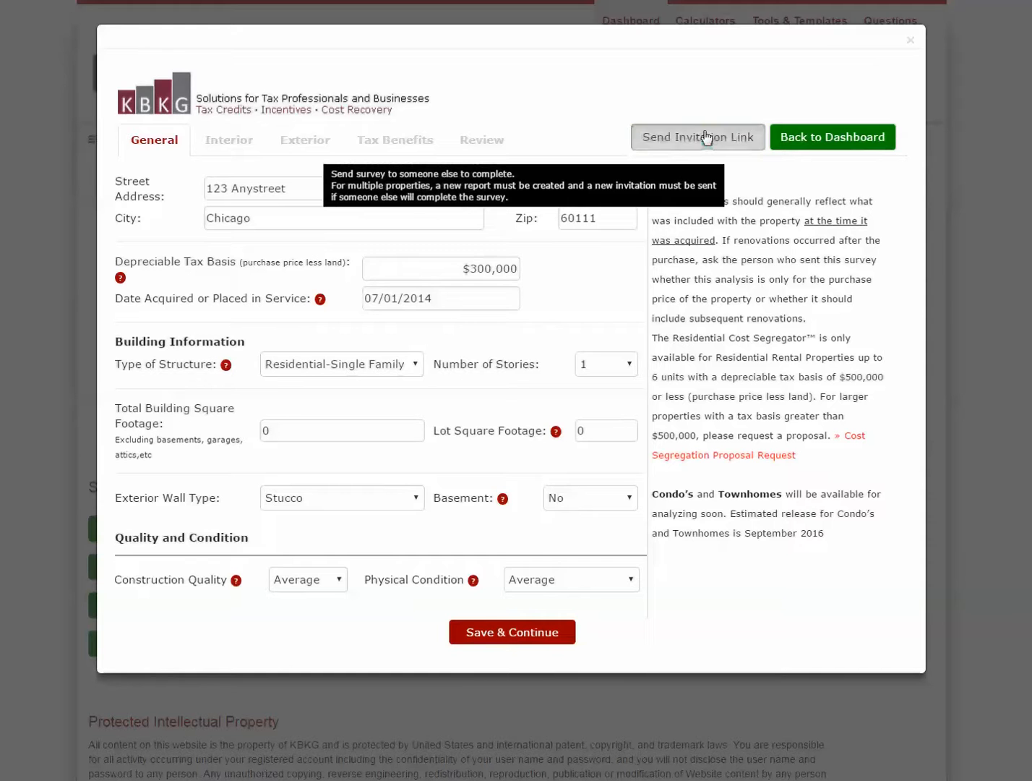
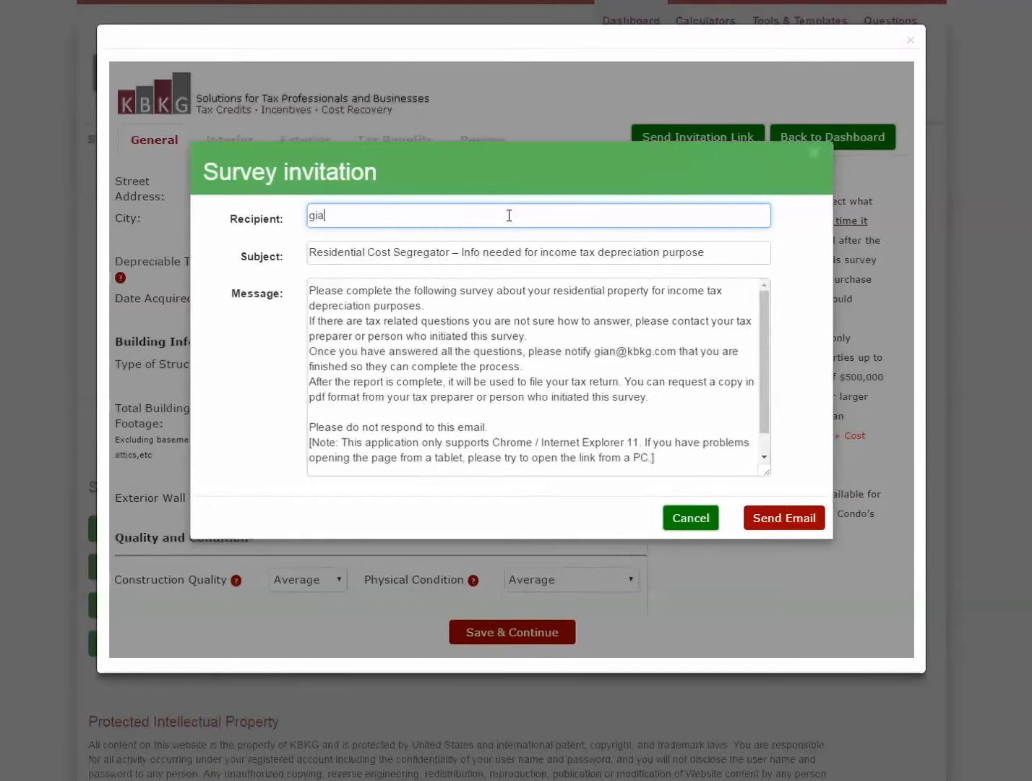
left_click(786, 517)
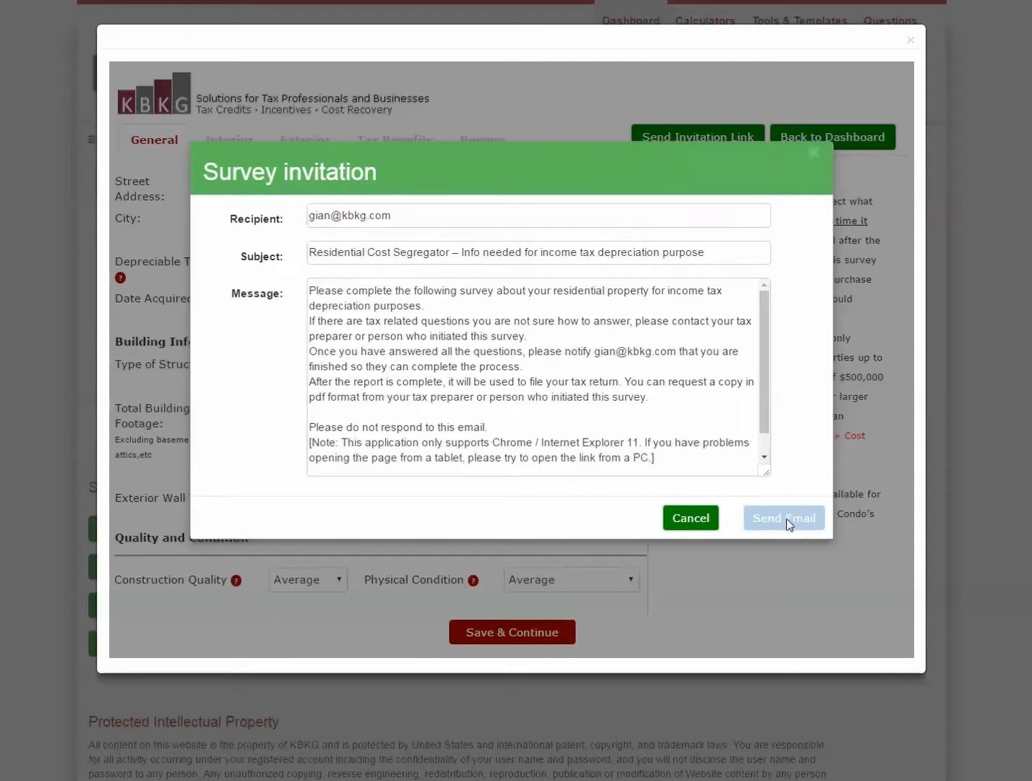
left_click(600, 250)
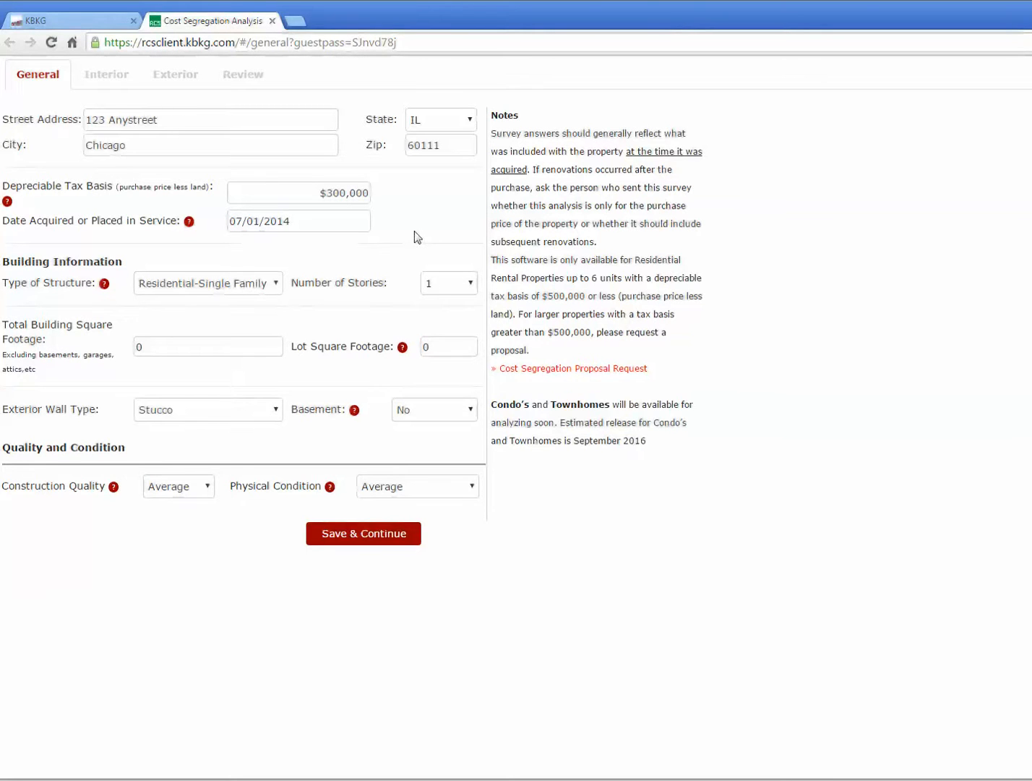
Step: Keep Residential-Single Family, set 2 stories, and enter a 4000 sq ft lot size
left_click(206, 289)
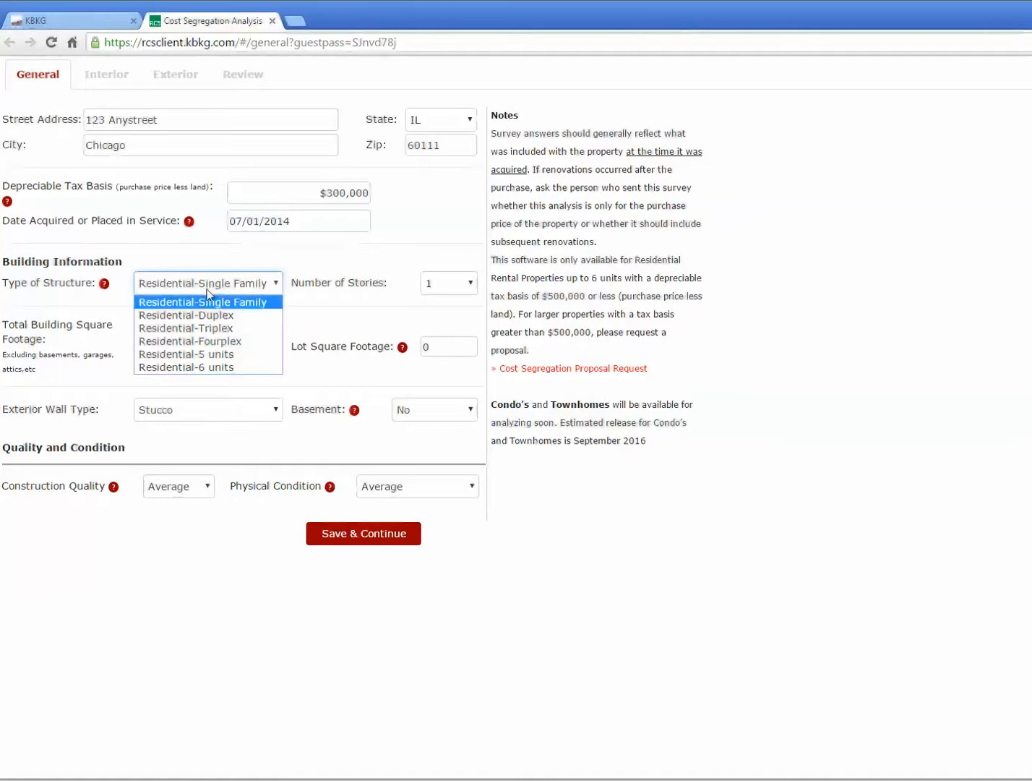
left_click(214, 304)
left_click(435, 288)
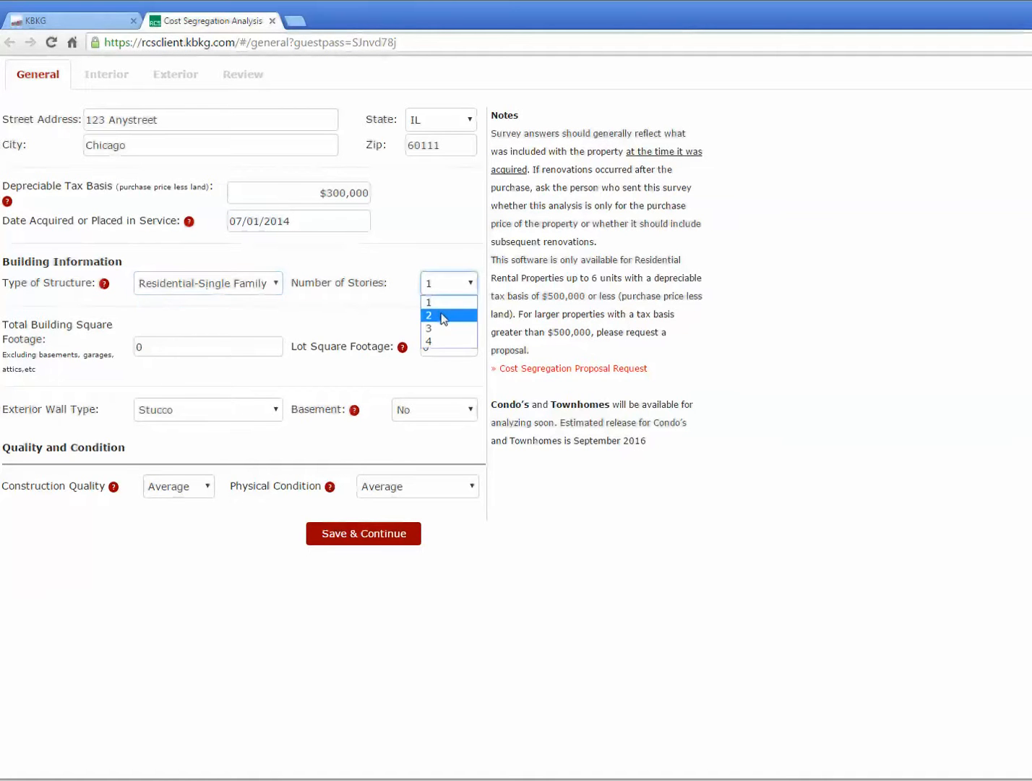
left_click(441, 317)
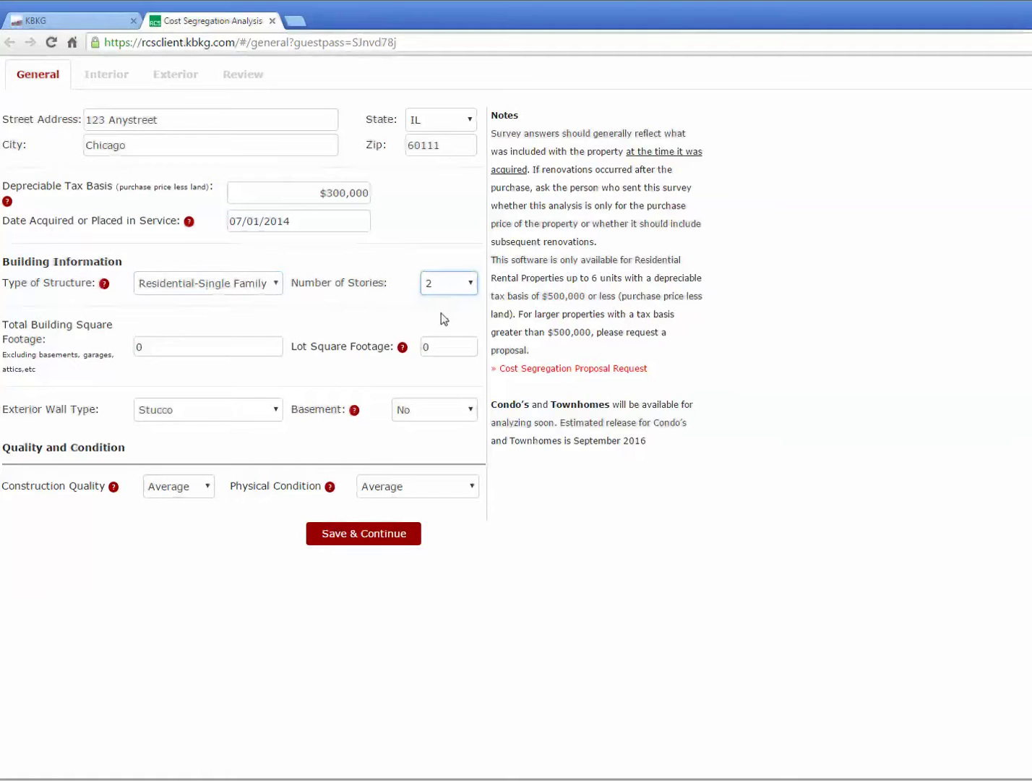
double_click(200, 351)
type("2000")
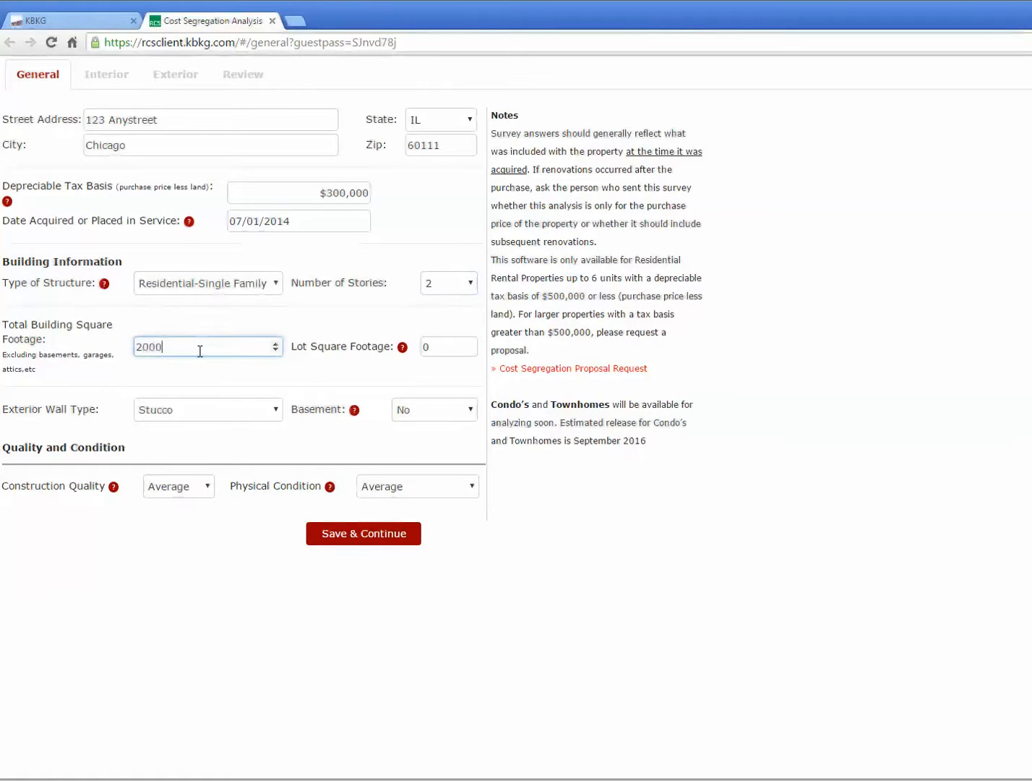
double_click(434, 346)
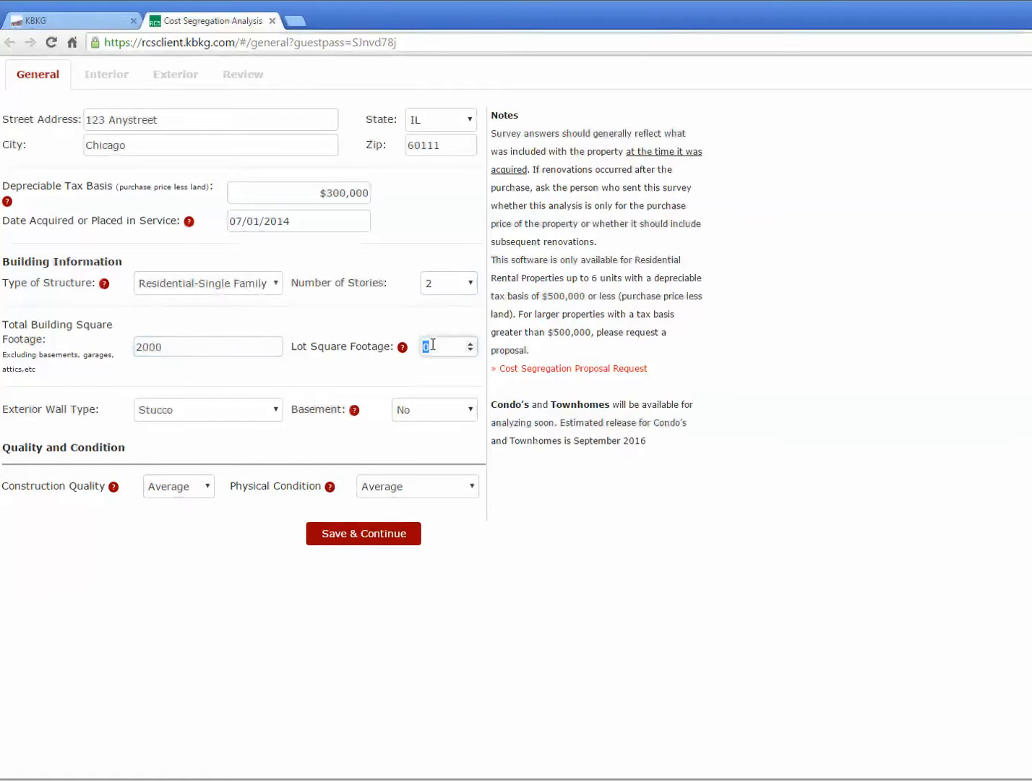
type("4000")
Step: Keep Stucco walls and no basement, then save the general details and continue
left_click(256, 419)
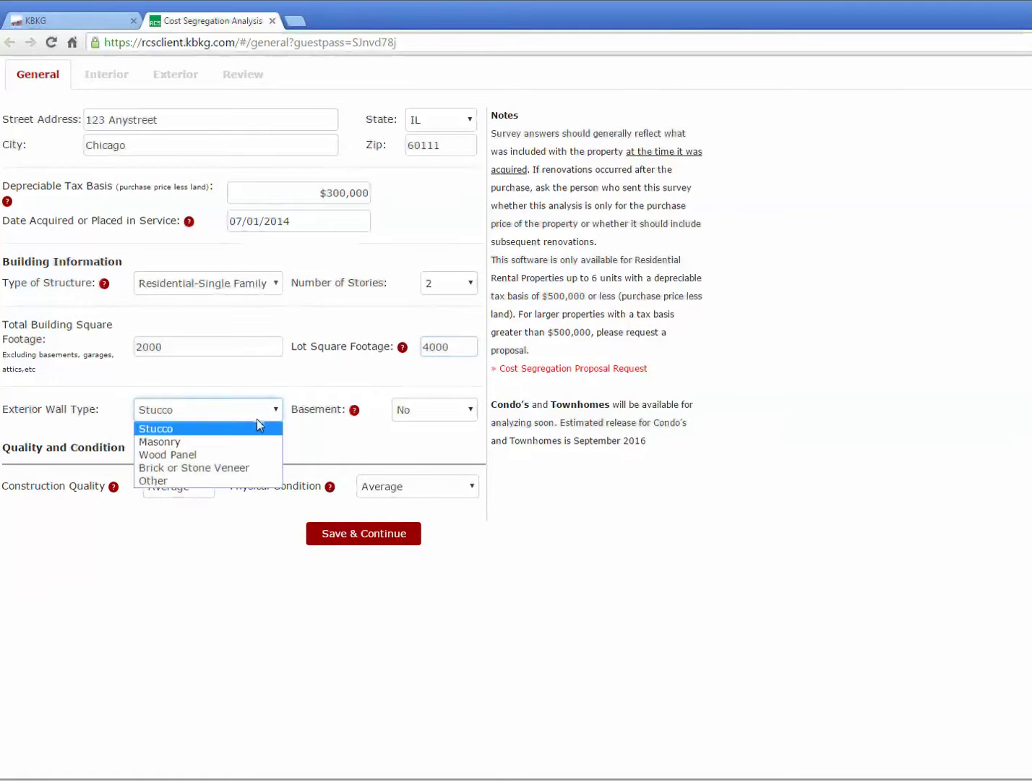
left_click(203, 434)
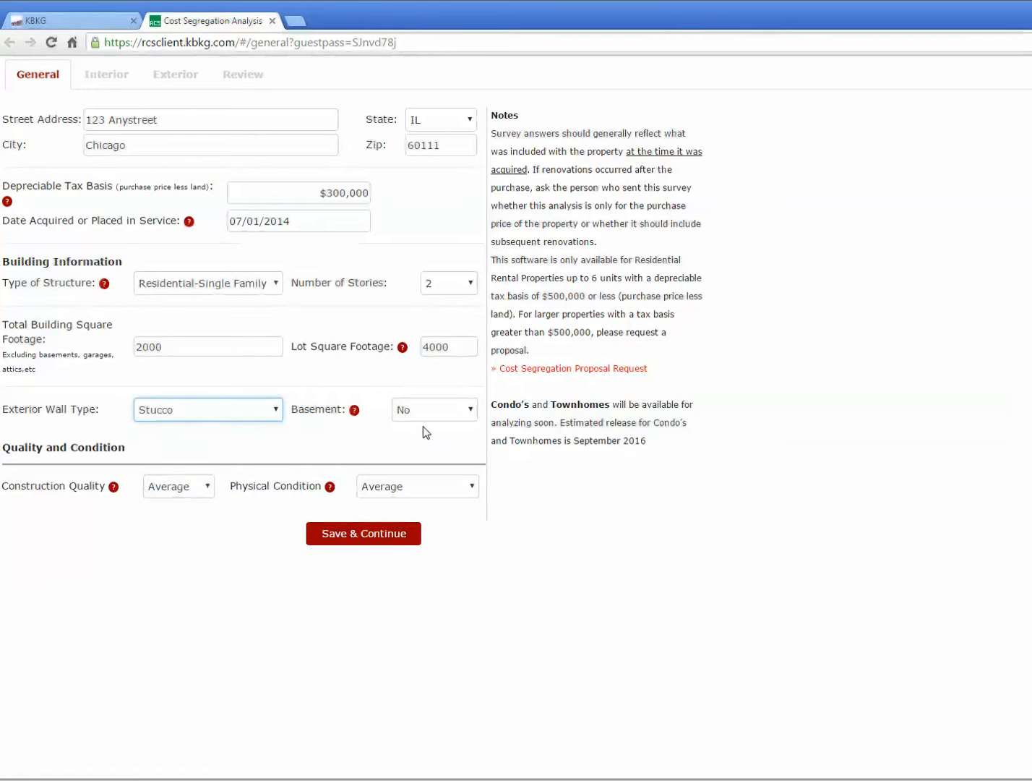
left_click(432, 413)
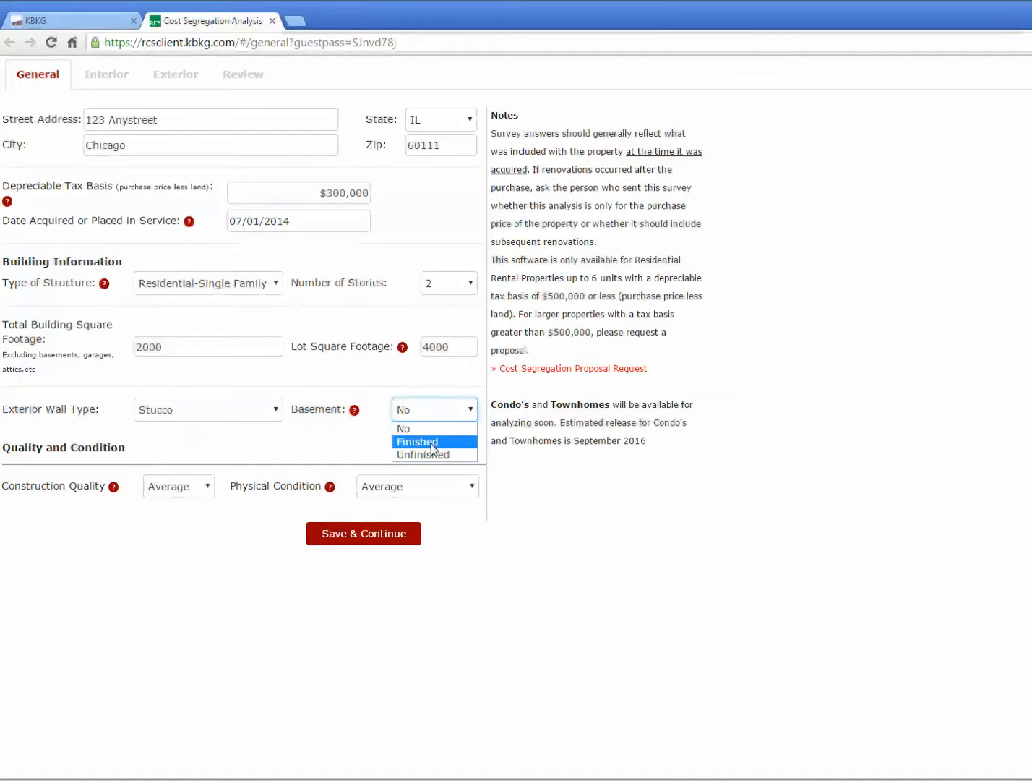
left_click(432, 430)
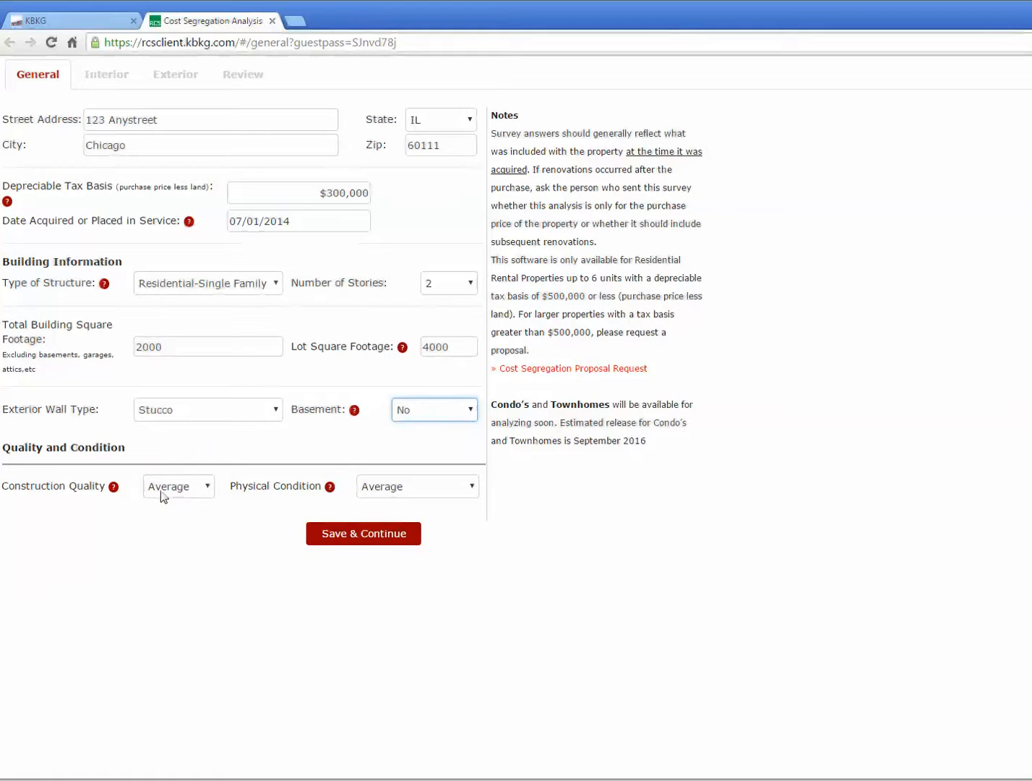
left_click(366, 540)
left_click(367, 544)
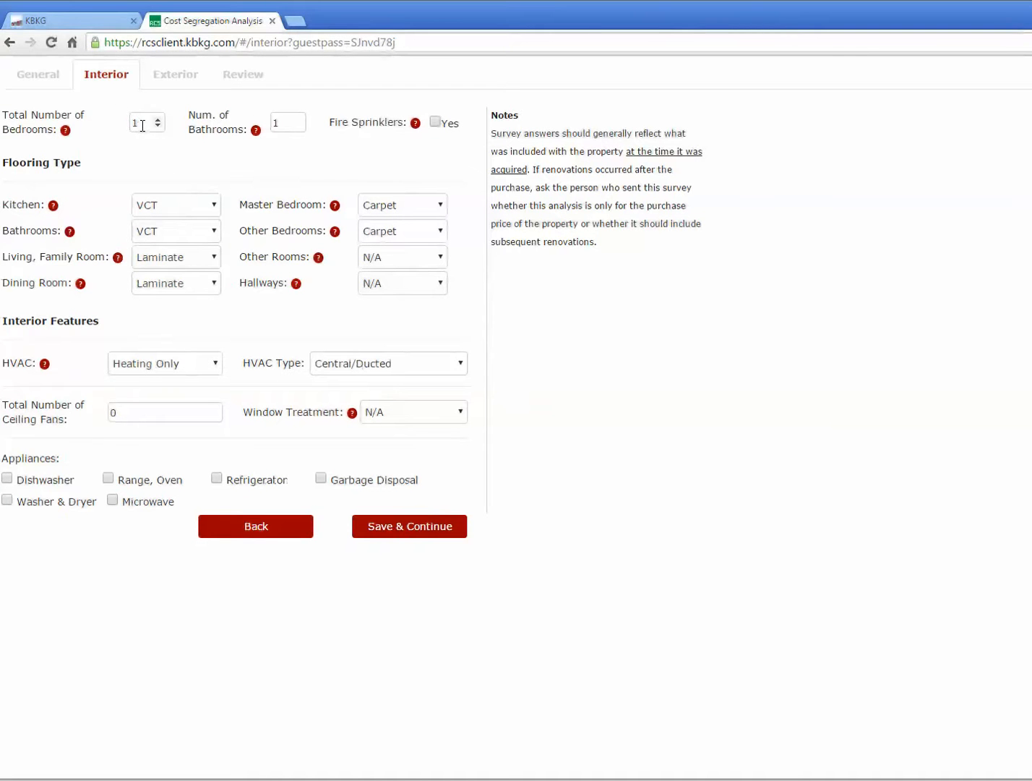
Step: Enter 3 bedrooms, 2 bathrooms and mark the home as having fire sprinklers
double_click(142, 126)
type("3")
double_click(276, 120)
type("2")
left_click(360, 147)
left_click(435, 121)
Step: Set kitchen flooring to Tile, bathroom flooring to Vinyl, and keep Heating Only with Central/Ducted HVAC
left_click(182, 205)
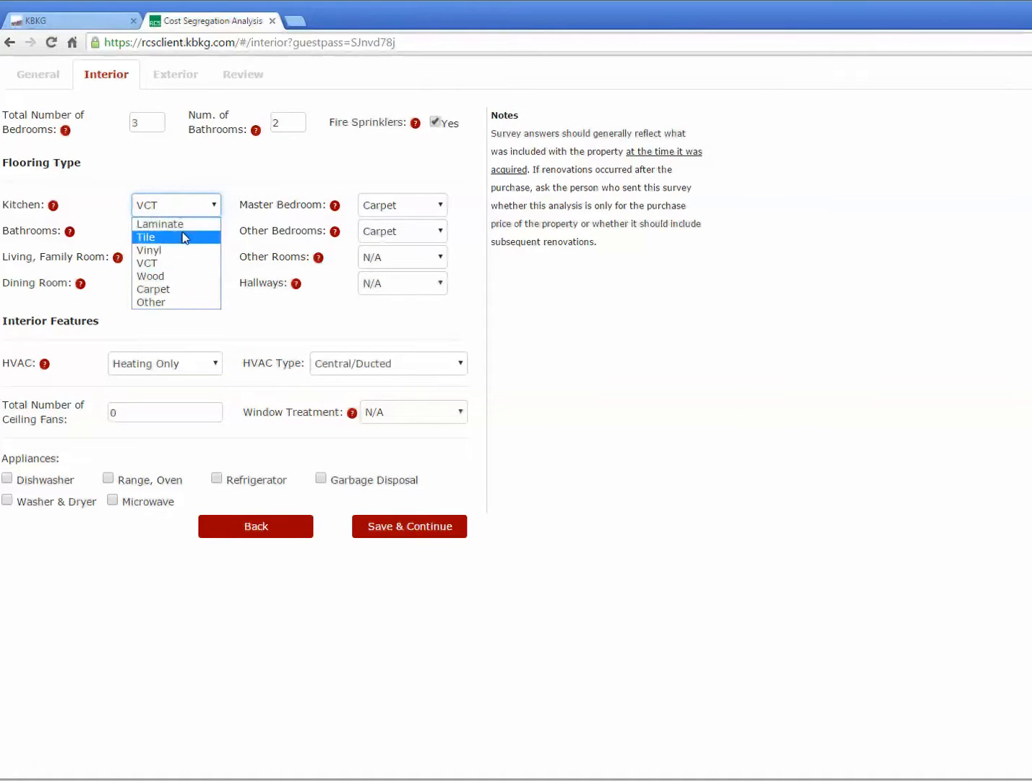
left_click(183, 237)
left_click(184, 233)
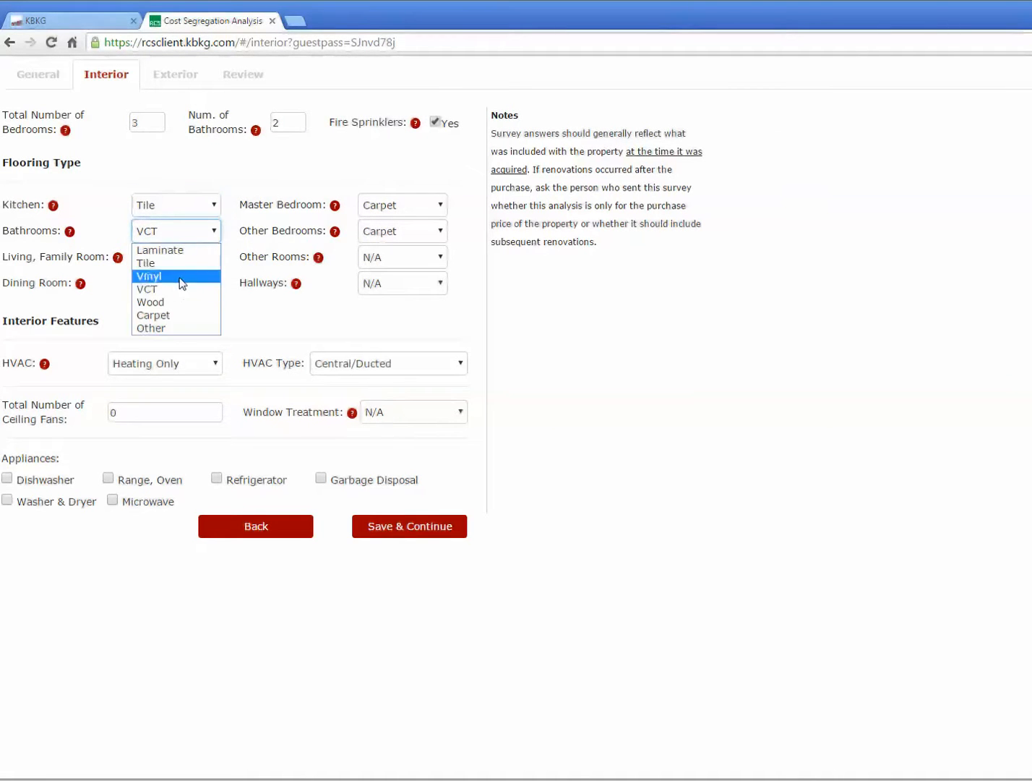
left_click(186, 276)
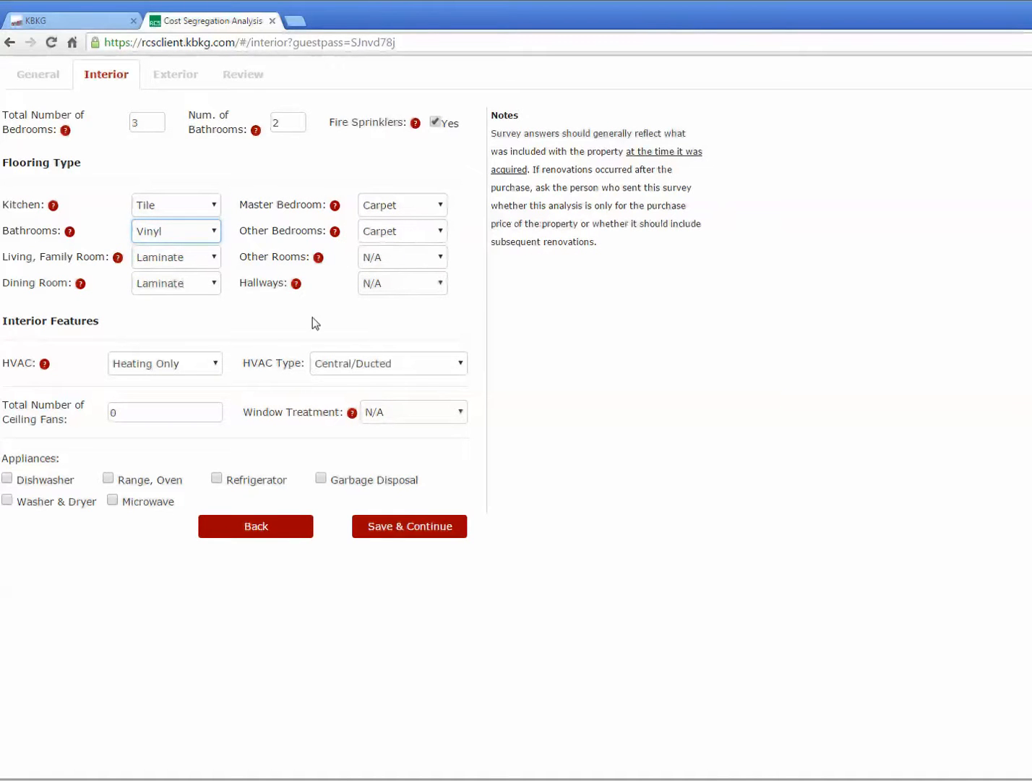
left_click(232, 381)
left_click(216, 371)
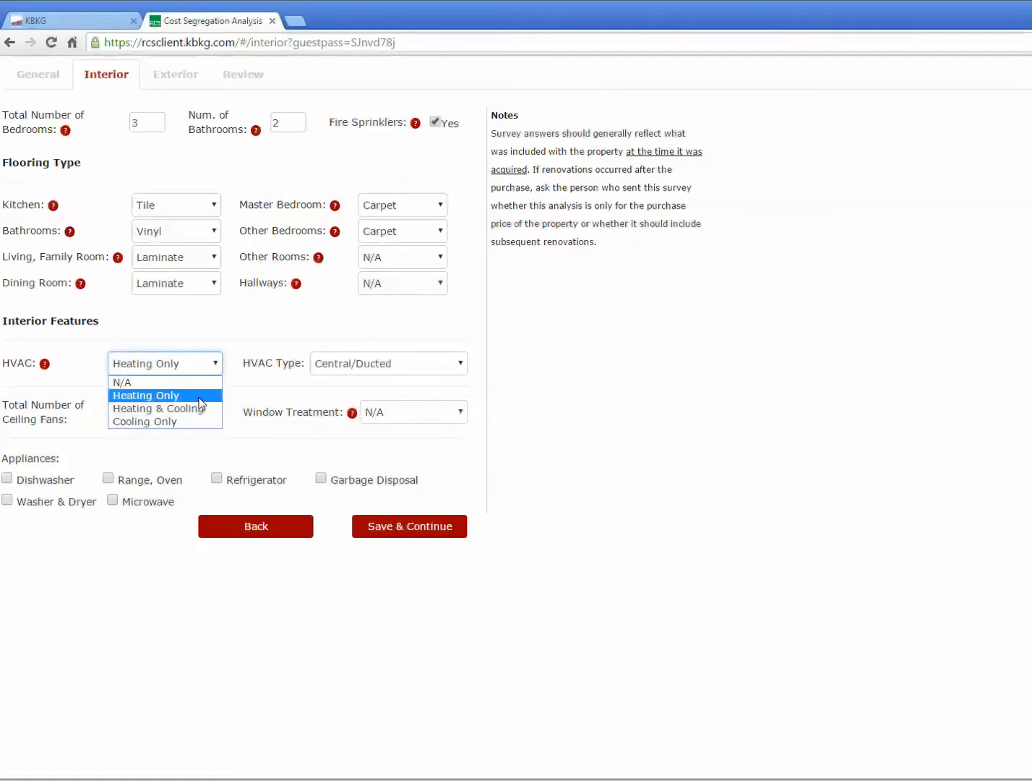
left_click(198, 395)
left_click(409, 366)
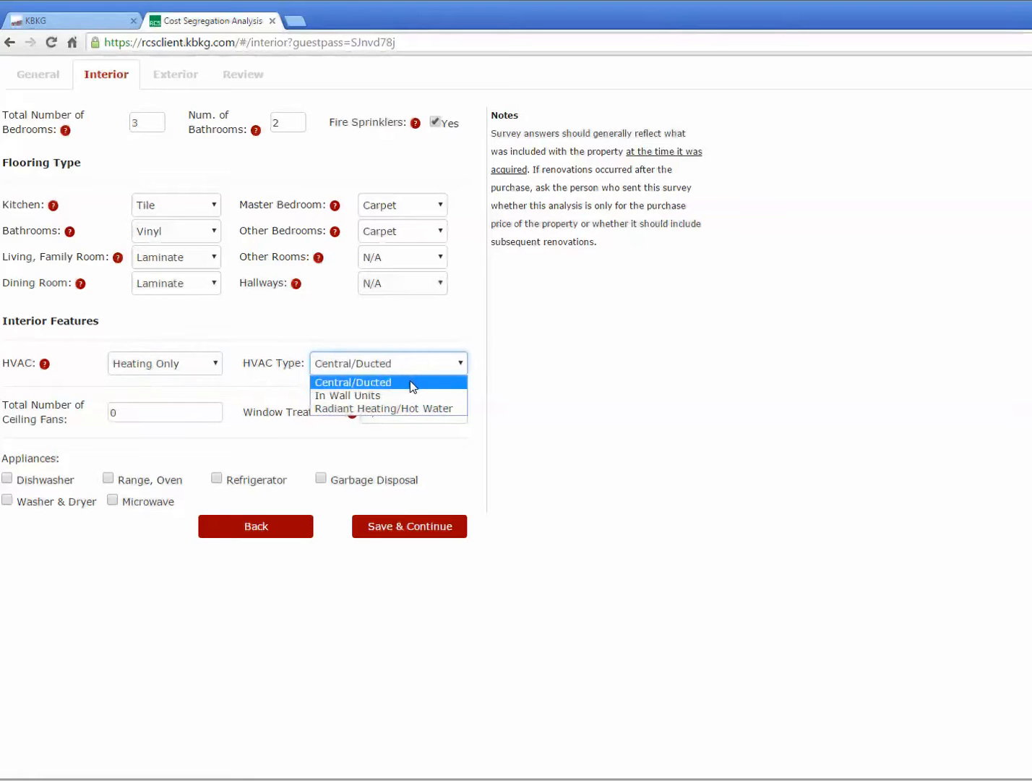
left_click(409, 381)
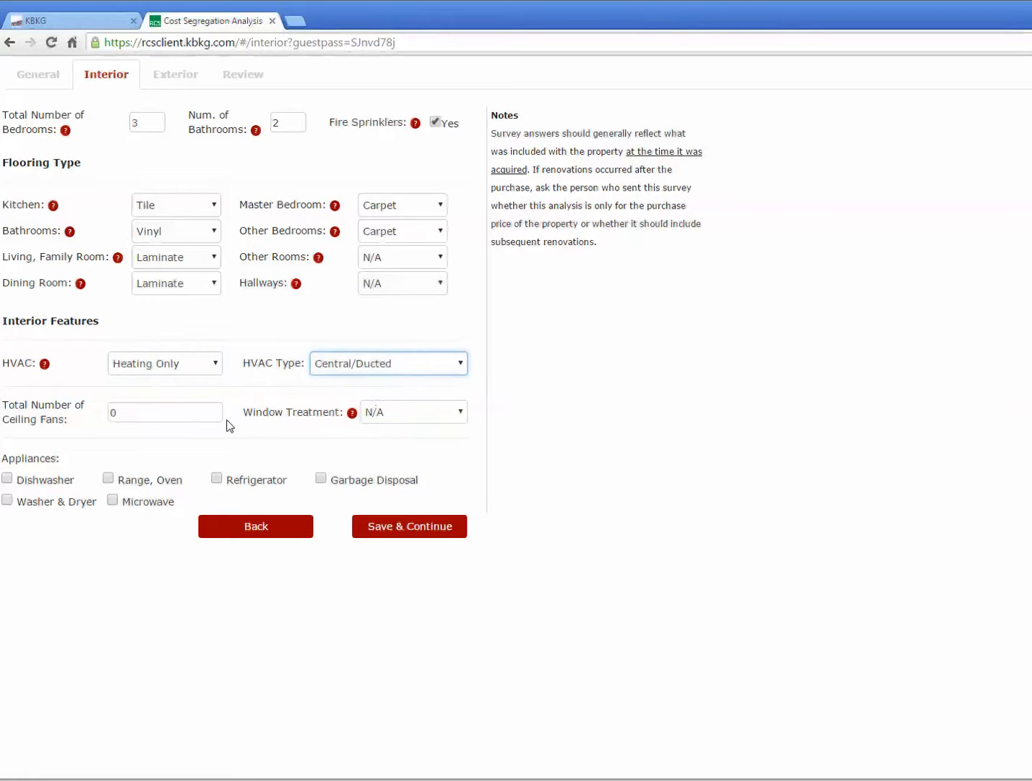
Step: Enter 6 ceiling fans and set window treatment to Horizontal Blinds
double_click(152, 413)
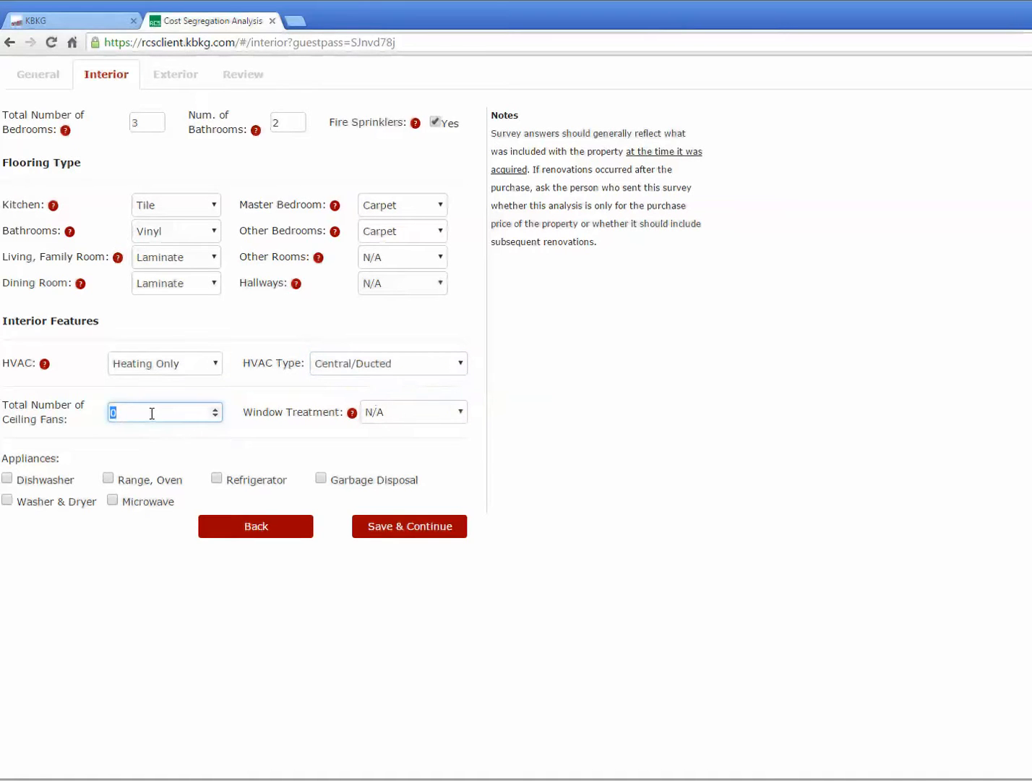
type("6")
left_click(402, 413)
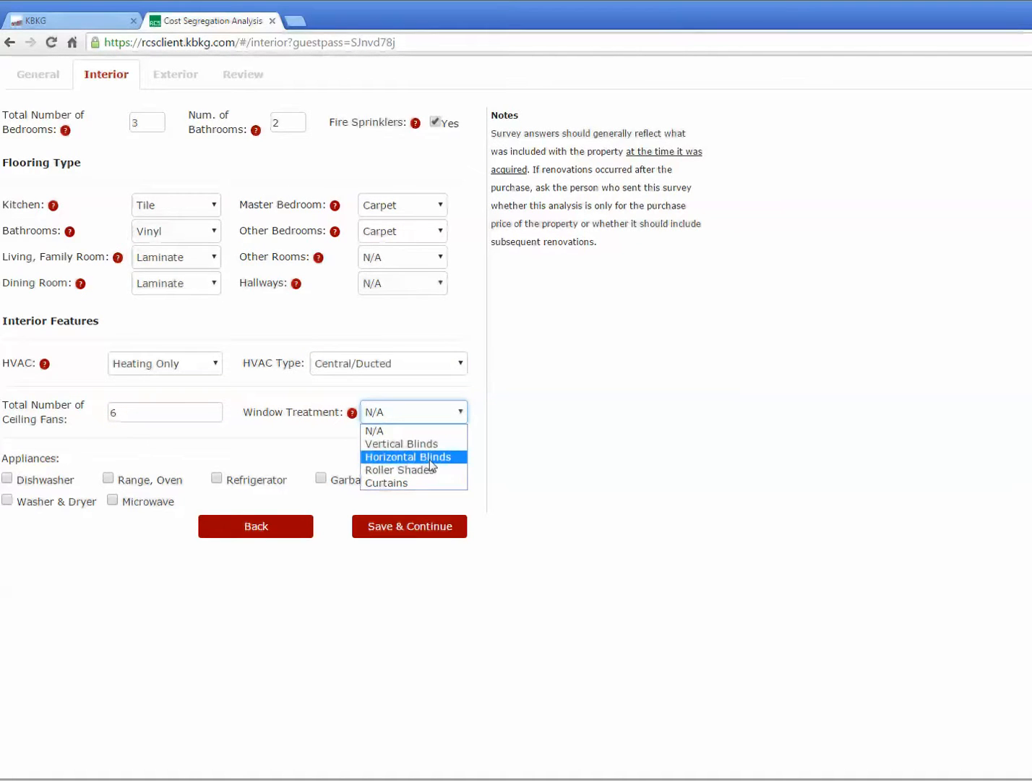
left_click(430, 457)
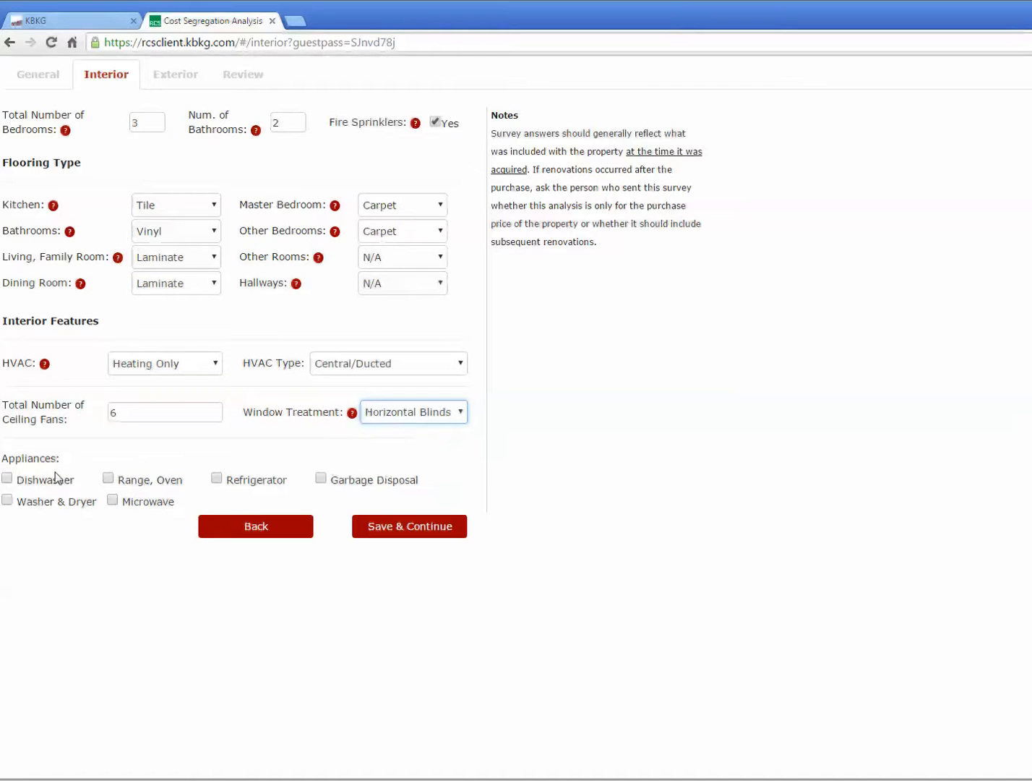
Step: Include dishwasher, range/oven, refrigerator, garbage disposal and microwave, then save the interior details
left_click(8, 480)
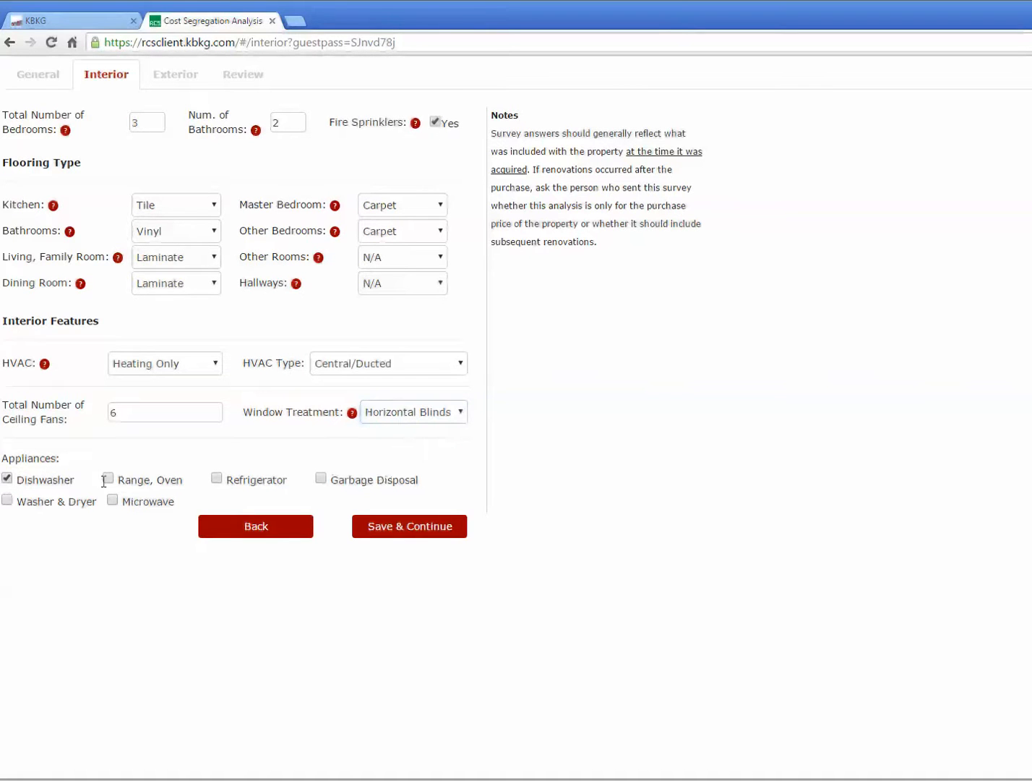
left_click(108, 479)
left_click(216, 478)
left_click(322, 479)
left_click(112, 501)
left_click(420, 534)
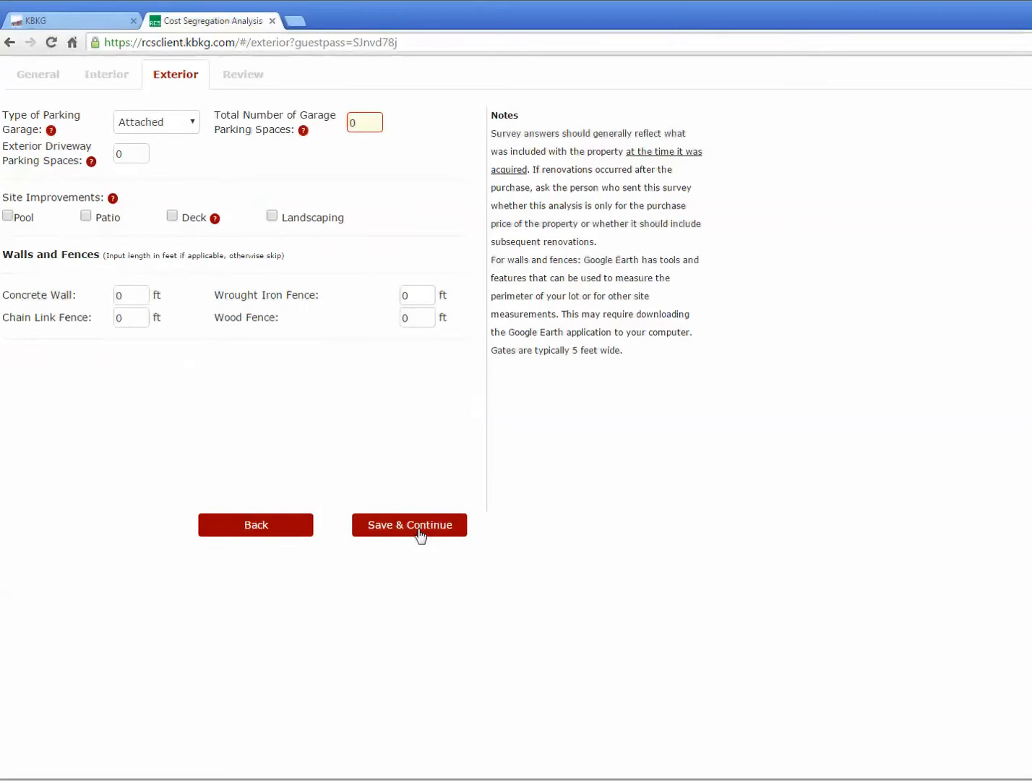
Step: Choose an Attached garage and enter the garage and driveway parking space counts
left_click(170, 127)
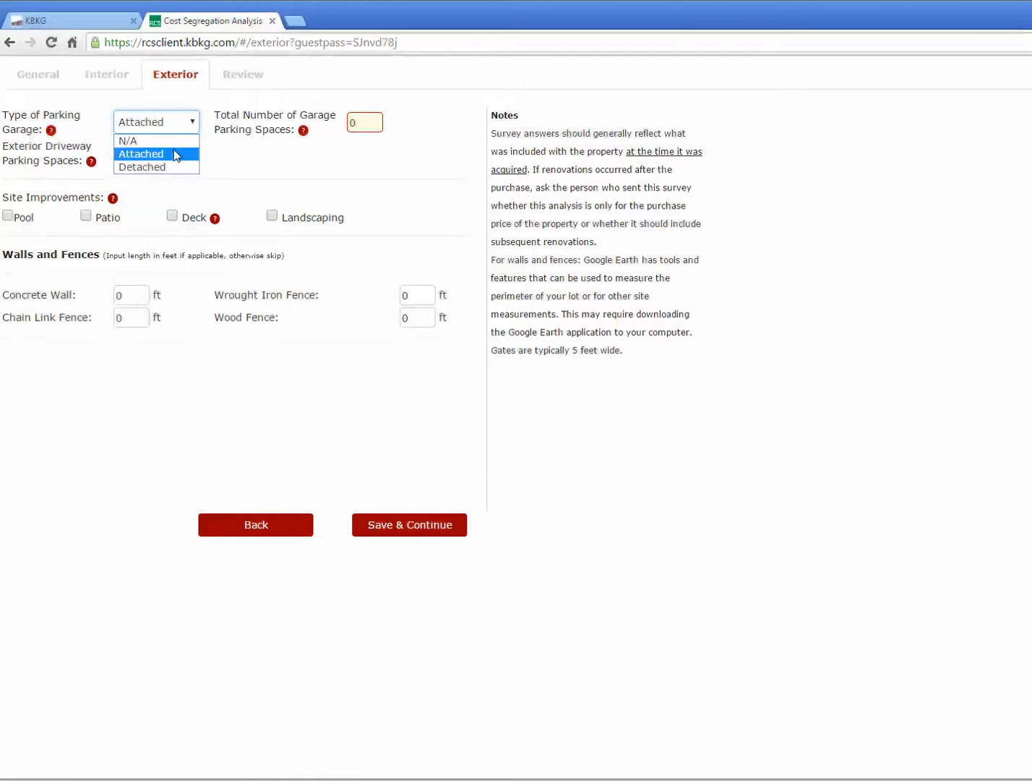
left_click(173, 153)
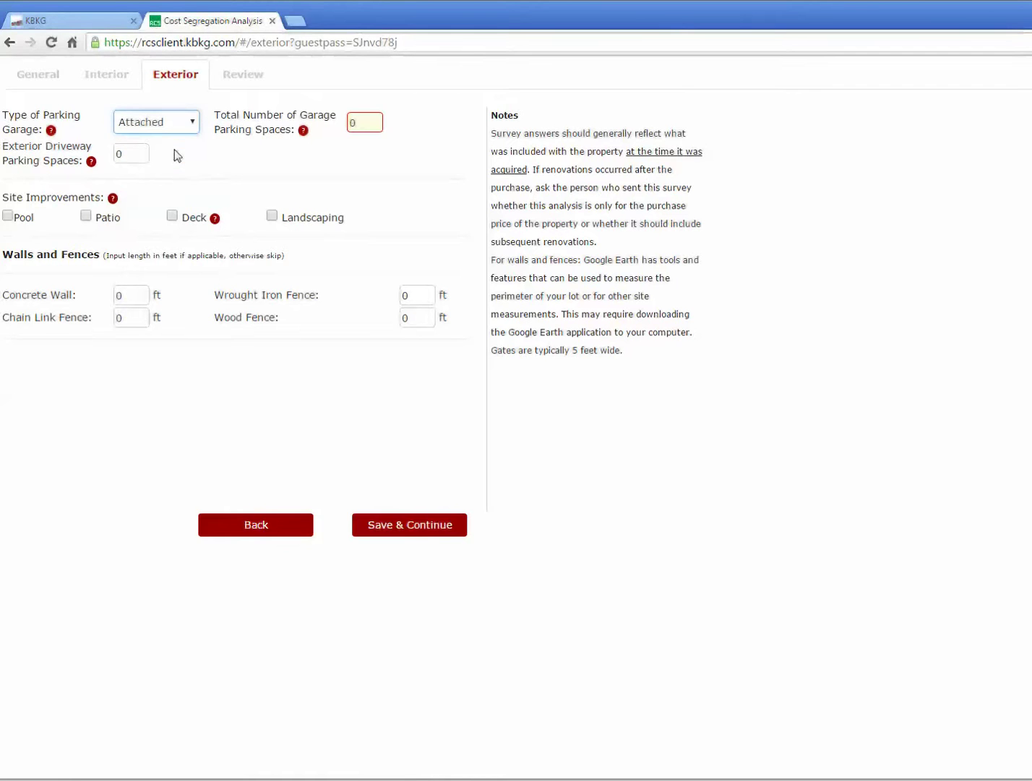
double_click(361, 123)
type("2")
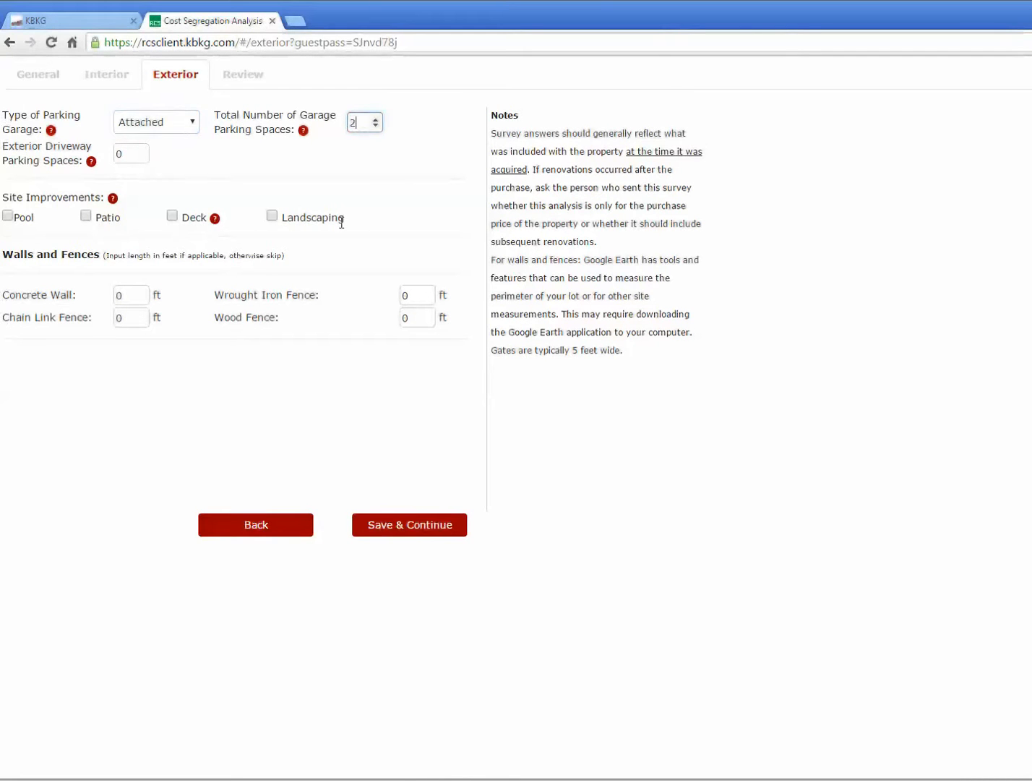
left_click(126, 150)
double_click(127, 151)
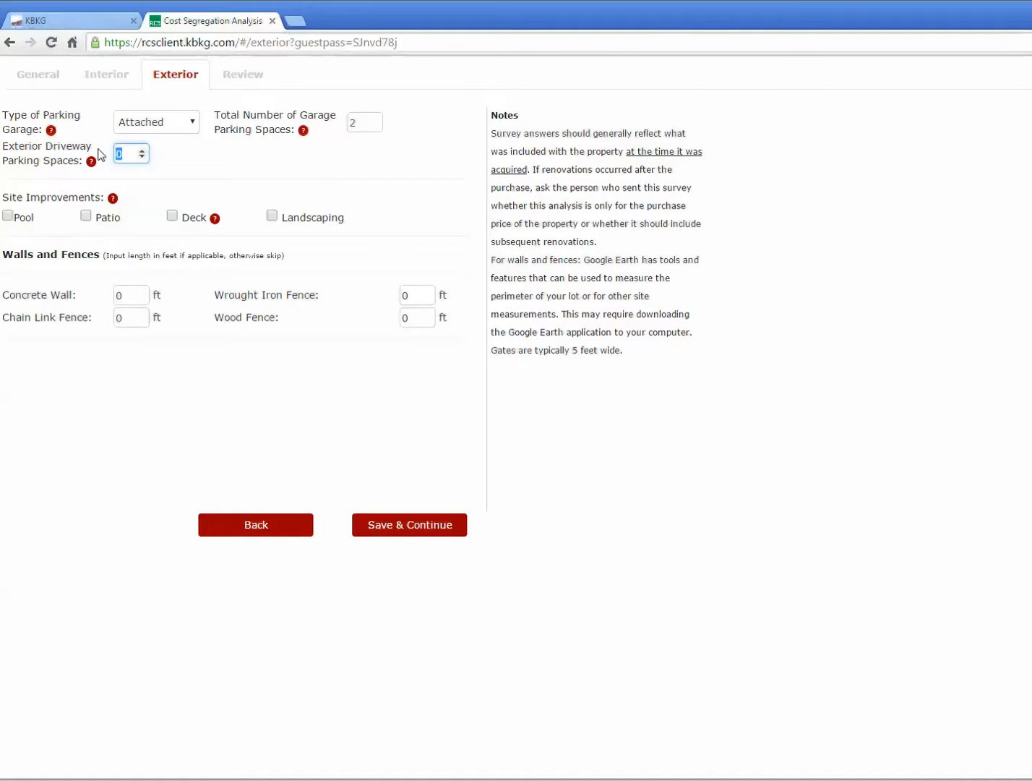
key("BackSpace")
type("3")
left_click(129, 193)
Step: Add landscaping and a patio, enter 100 ft of wood fence, and save the exterior answers
left_click(273, 216)
left_click(87, 217)
left_click_drag(415, 320, 393, 318)
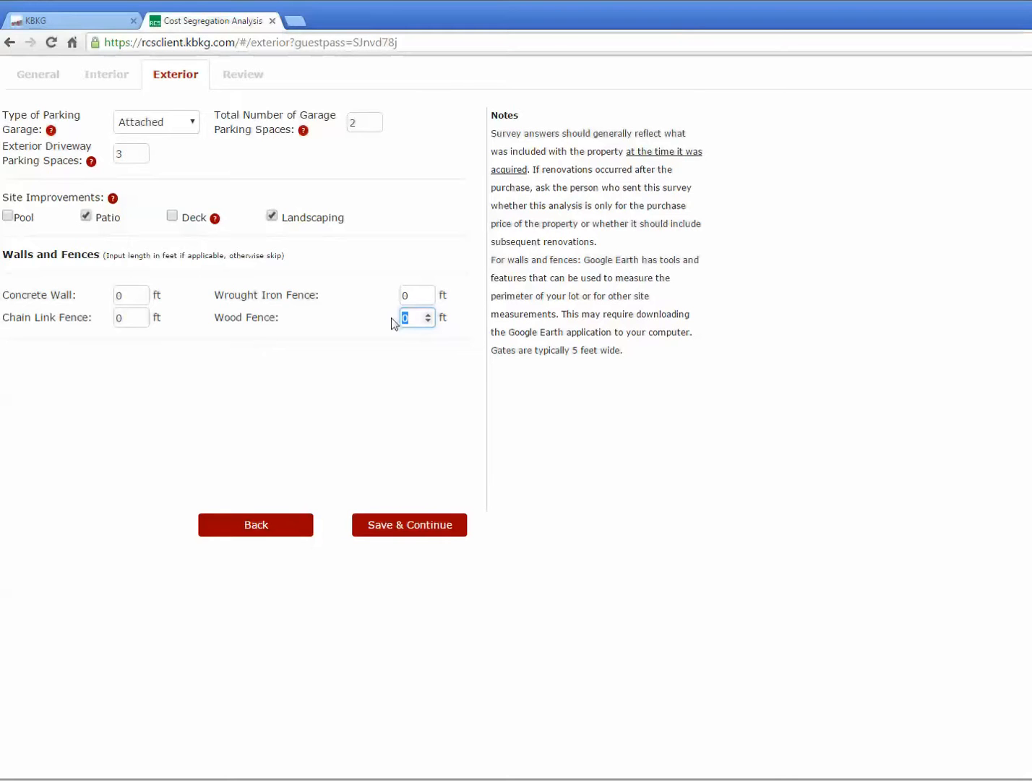
type("100")
left_click(468, 411)
left_click(410, 531)
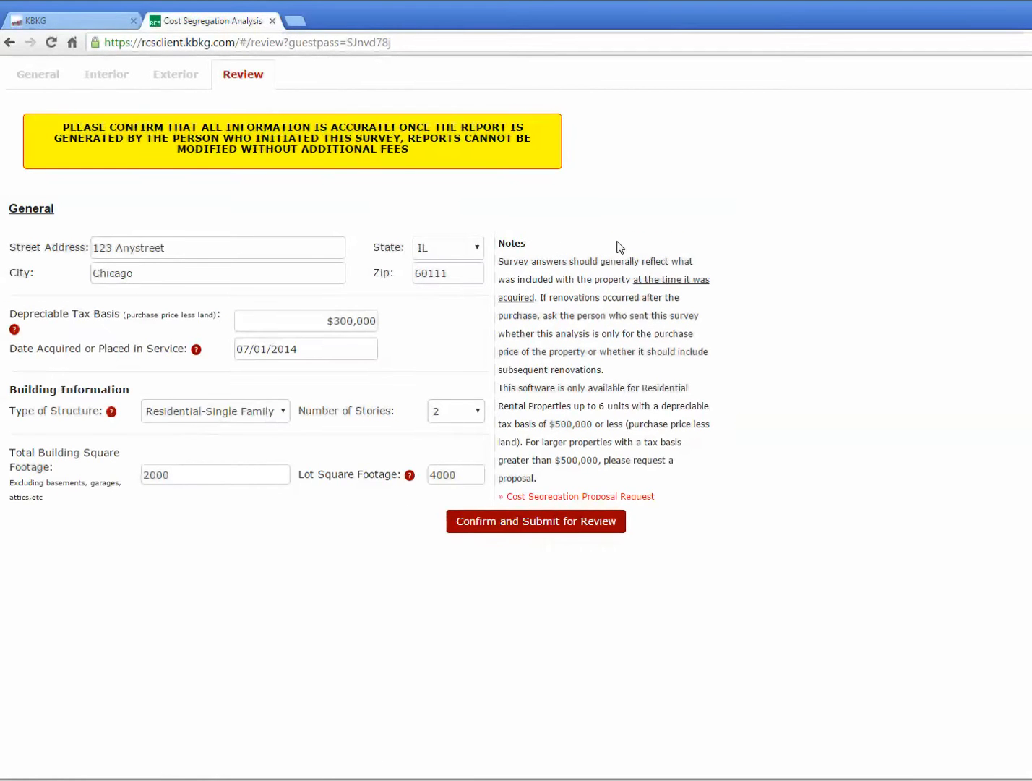
scroll(619, 246, "down", 1)
scroll(619, 246, "down", 3)
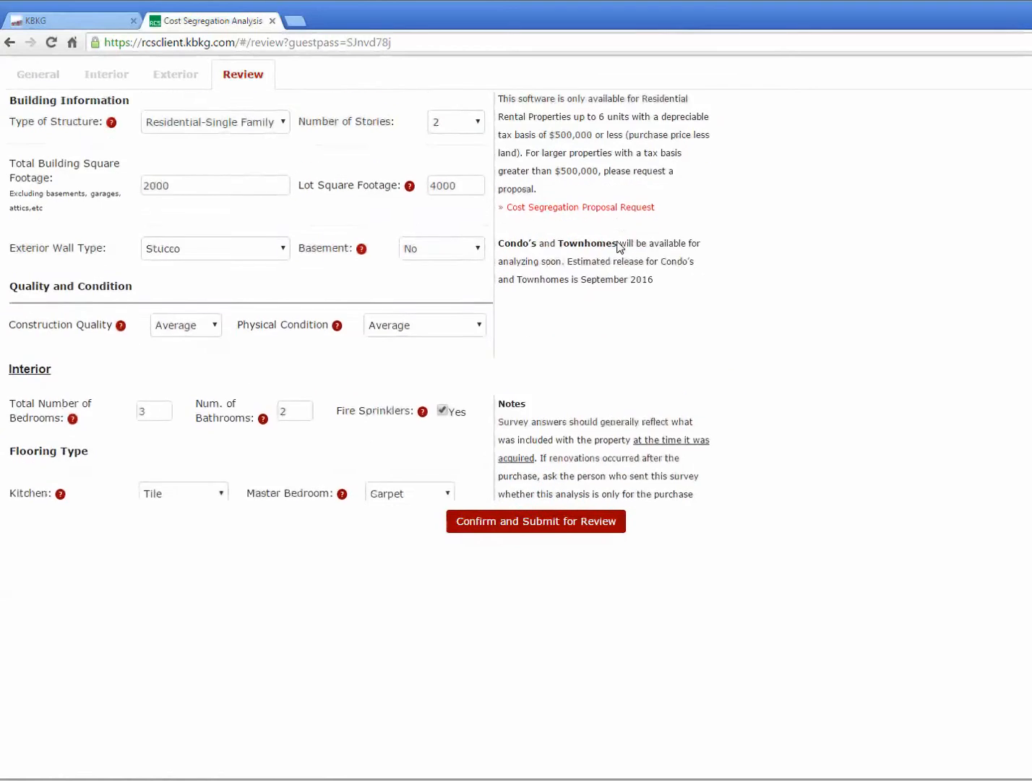
scroll(620, 245, "down", 2)
scroll(621, 246, "down", 1)
scroll(619, 245, "down", 3)
scroll(619, 246, "down", 2)
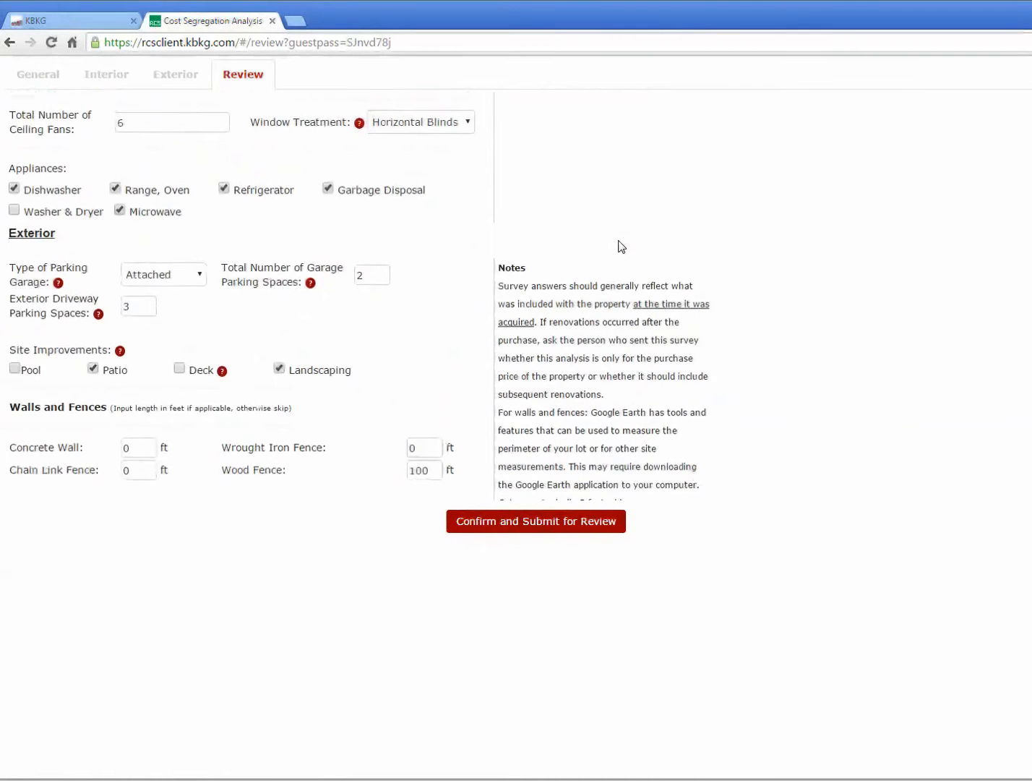
scroll(619, 247, "down", 1)
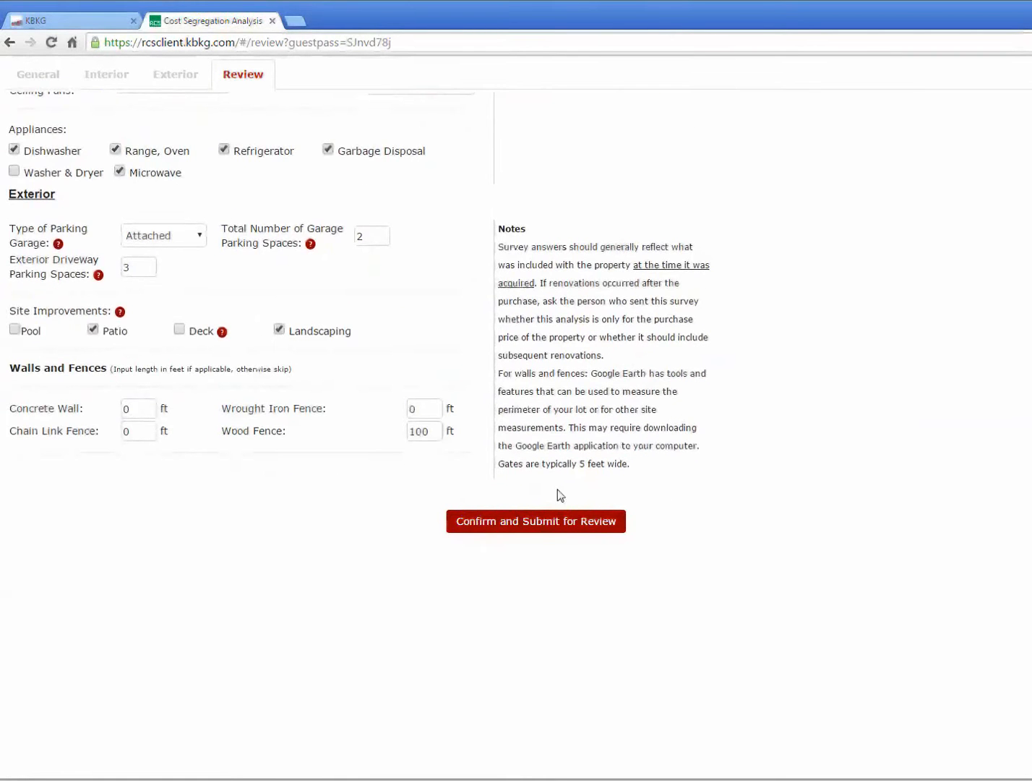
Step: Confirm and submit the survey for review, then dismiss the confirmation
left_click(537, 524)
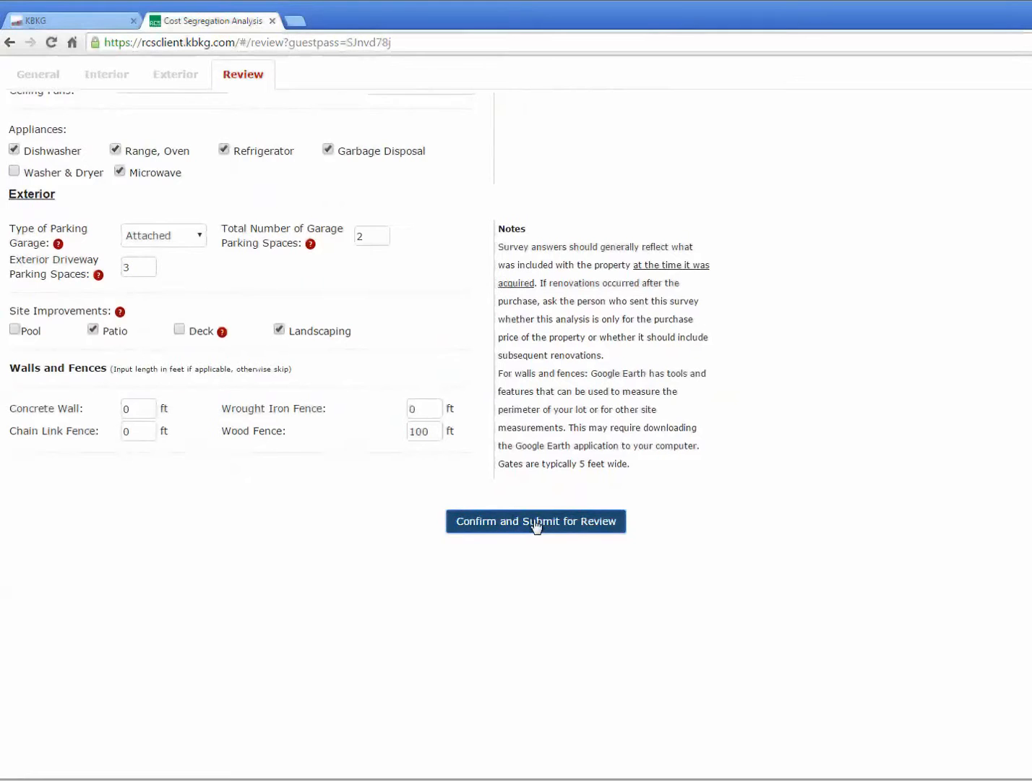
left_click(536, 524)
left_click(534, 521)
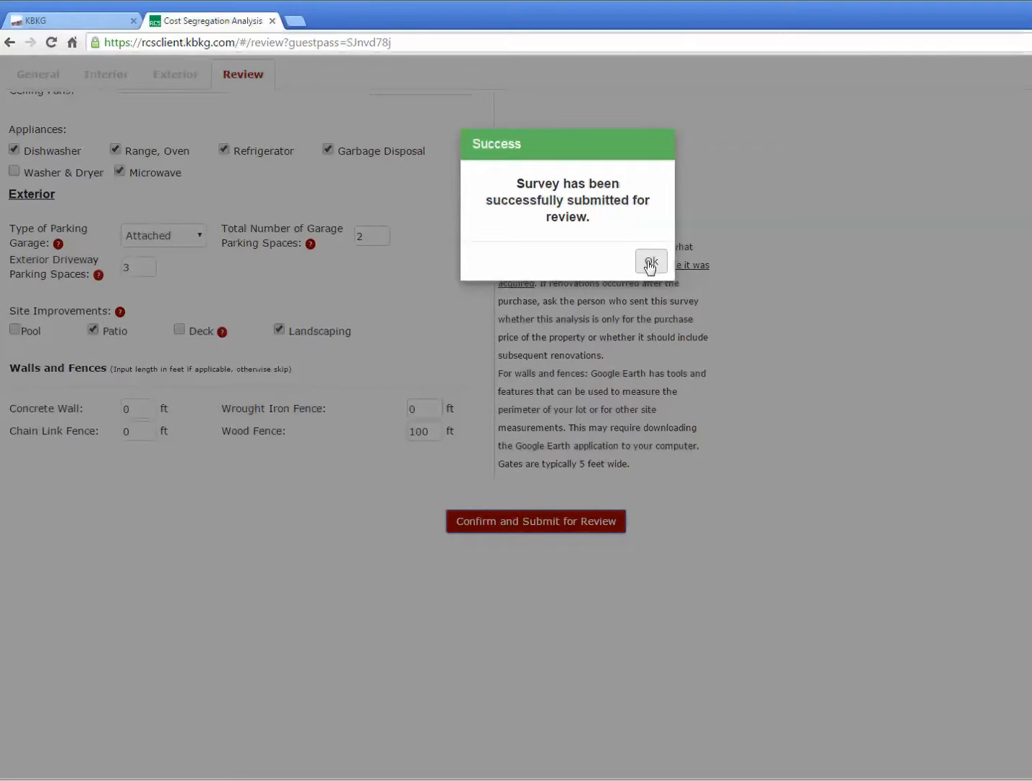
left_click(650, 262)
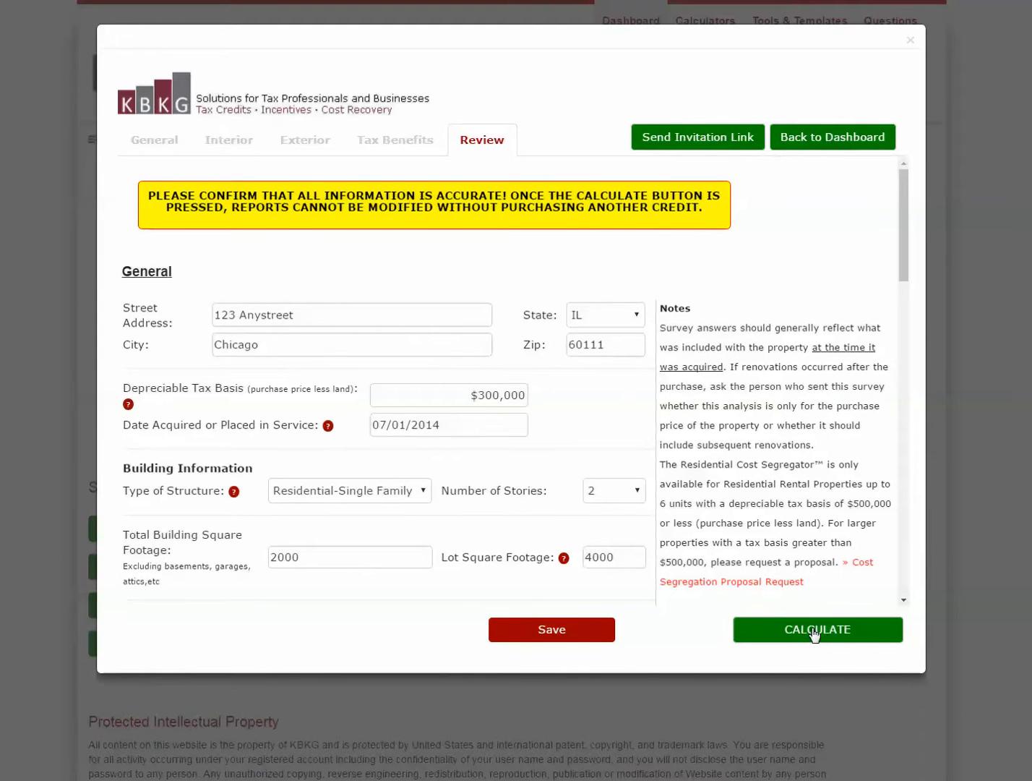
Step: Run the final cost segregation calculation for 123 Anystreet
left_click(816, 634)
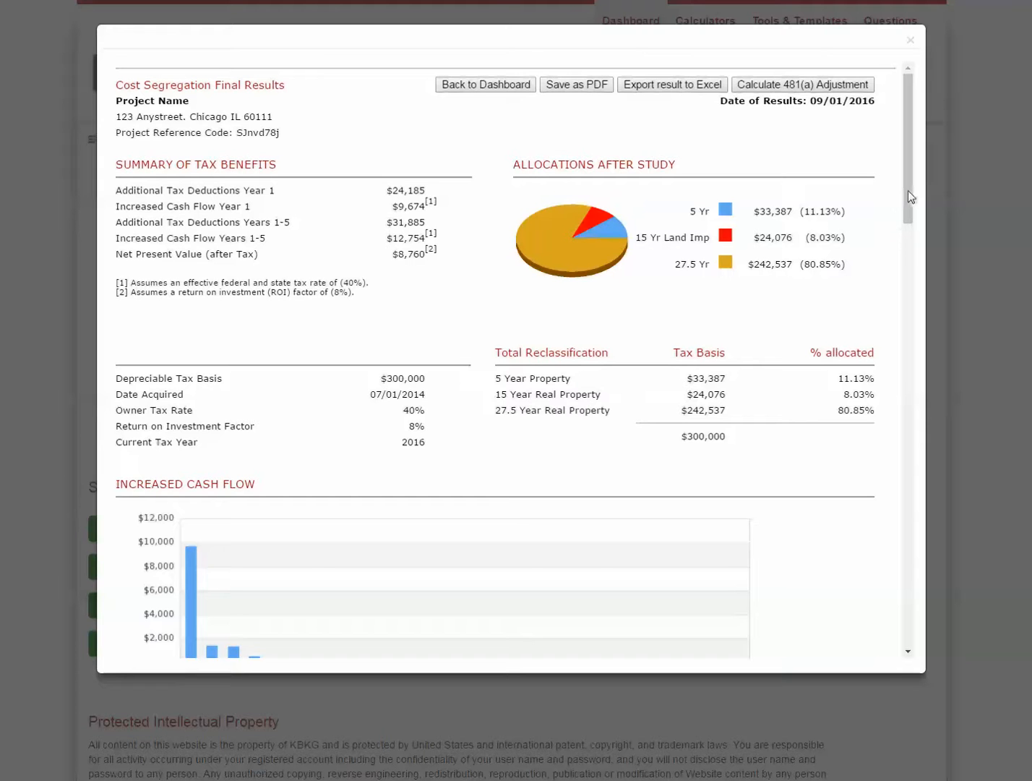
left_click_drag(908, 190, 915, 359)
scroll(914, 362, "down", 2)
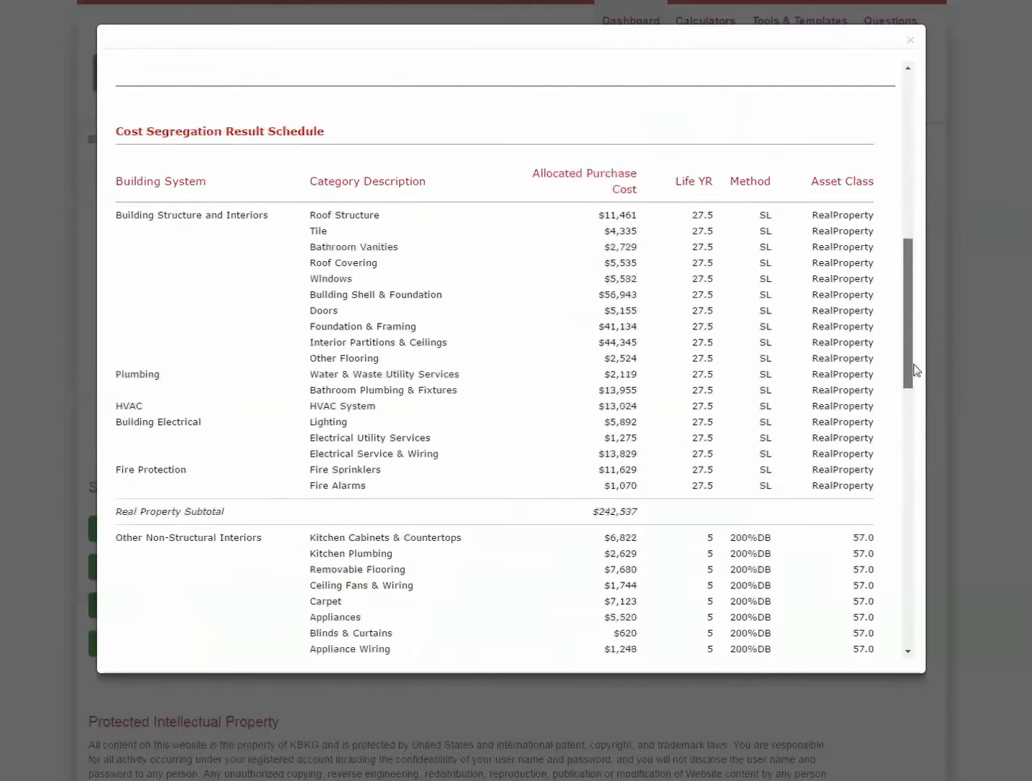
left_click_drag(913, 373, 913, 379)
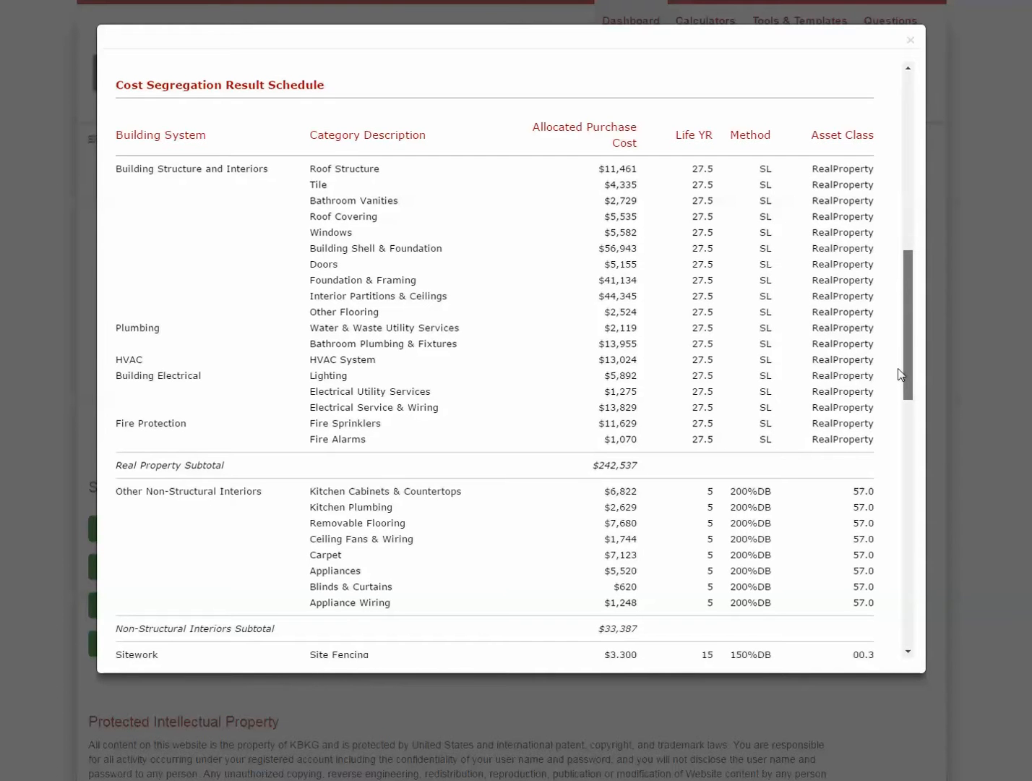
scroll(902, 407, "down", 1)
scroll(900, 427, "down", 2)
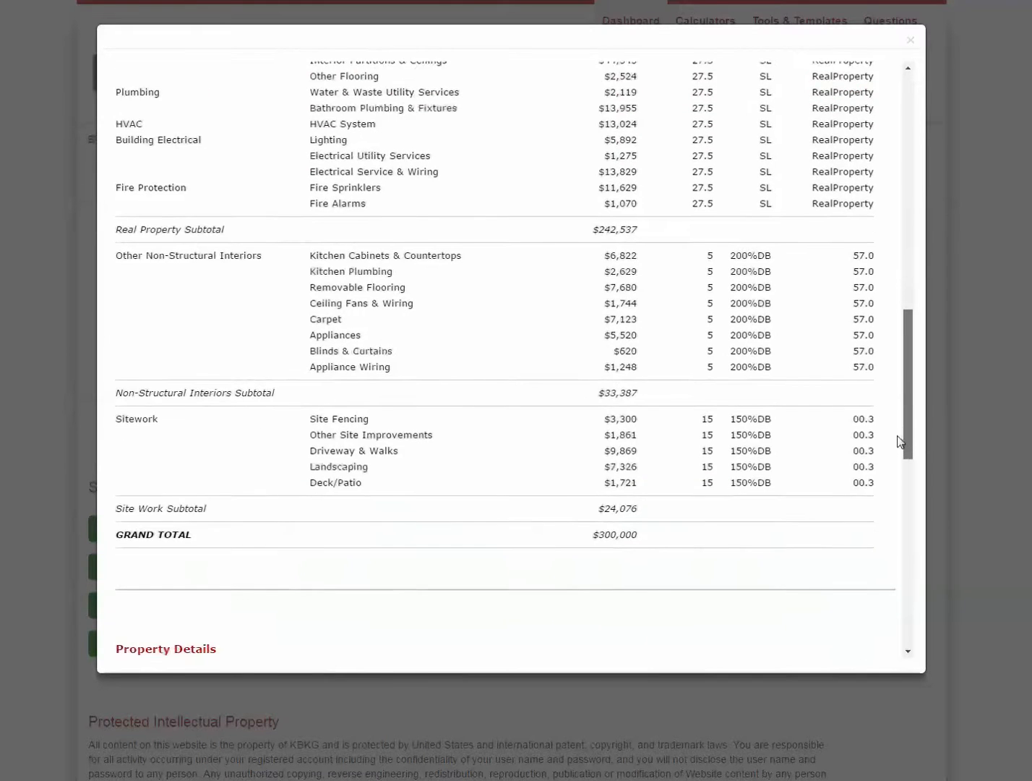
scroll(898, 476, "down", 2)
mouse_move(896, 495)
left_mouse_down()
mouse_move(898, 623)
mouse_move(899, 162)
left_mouse_up()
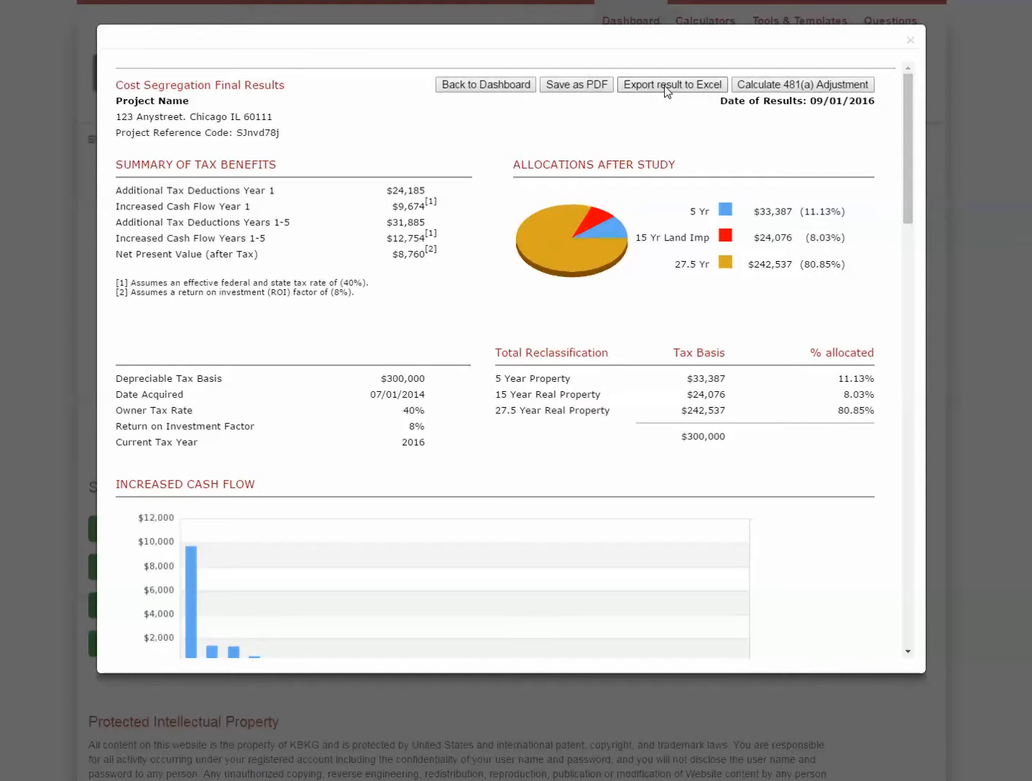
Step: Calculate the 481(a) adjustment so the cost seg results load as sub-assets, then enter Company Info fields
left_click(772, 88)
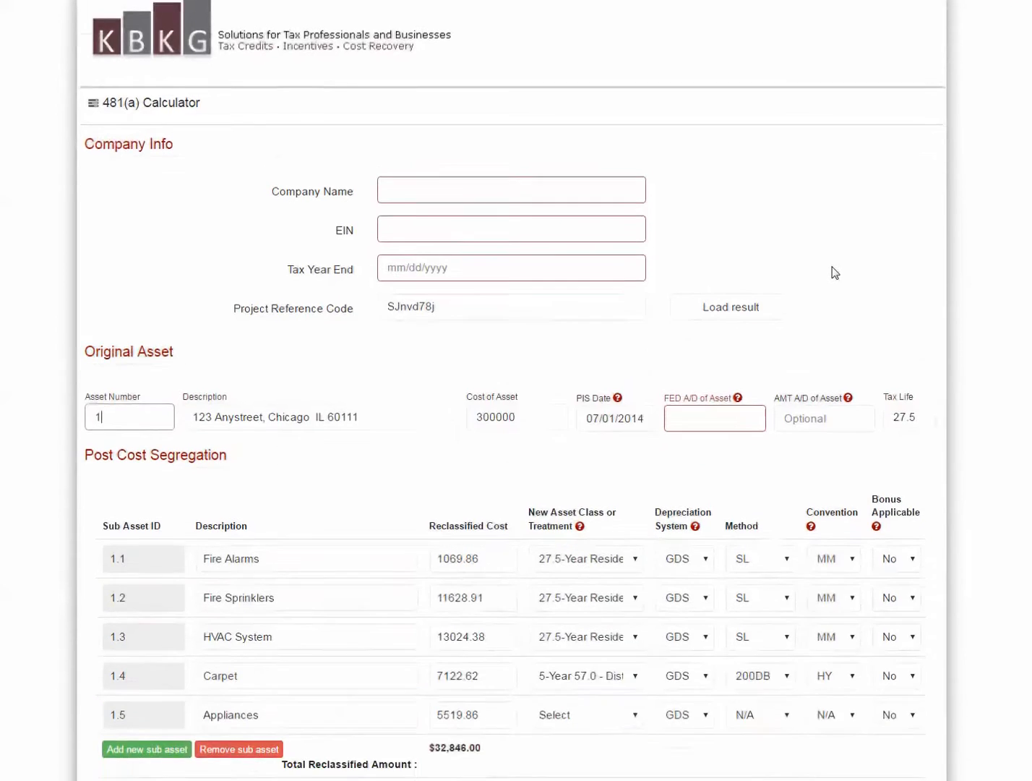
scroll(834, 272, "down", 2)
scroll(834, 274, "down", 1)
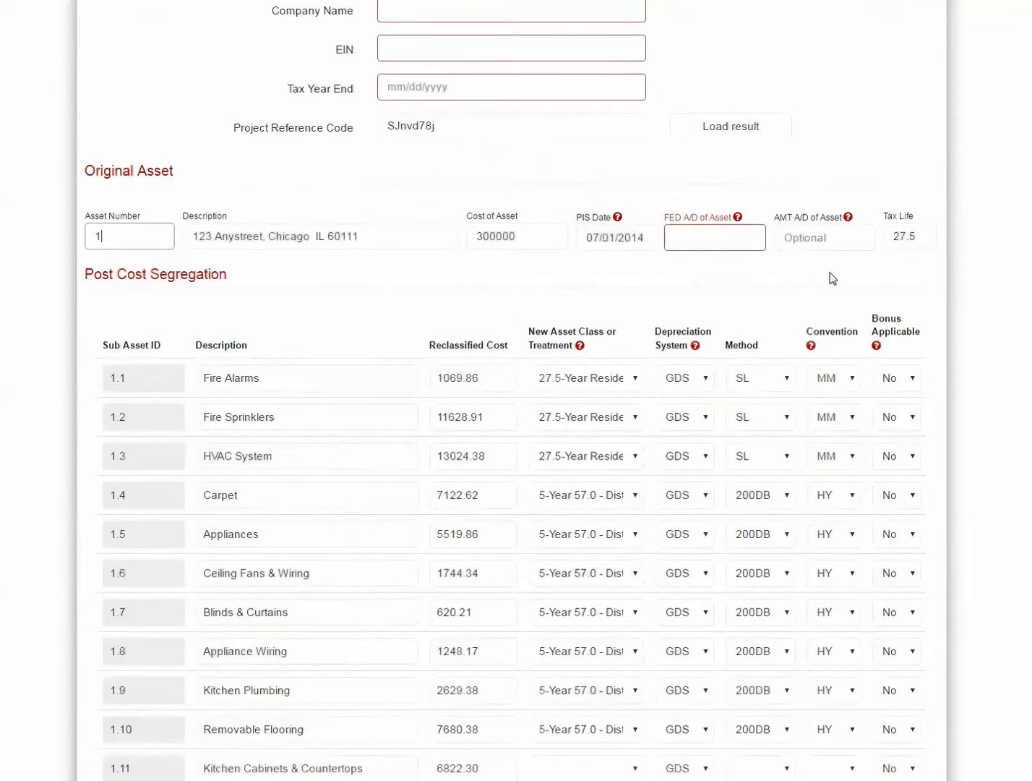
scroll(834, 278, "down", 1)
scroll(832, 282, "down", 1)
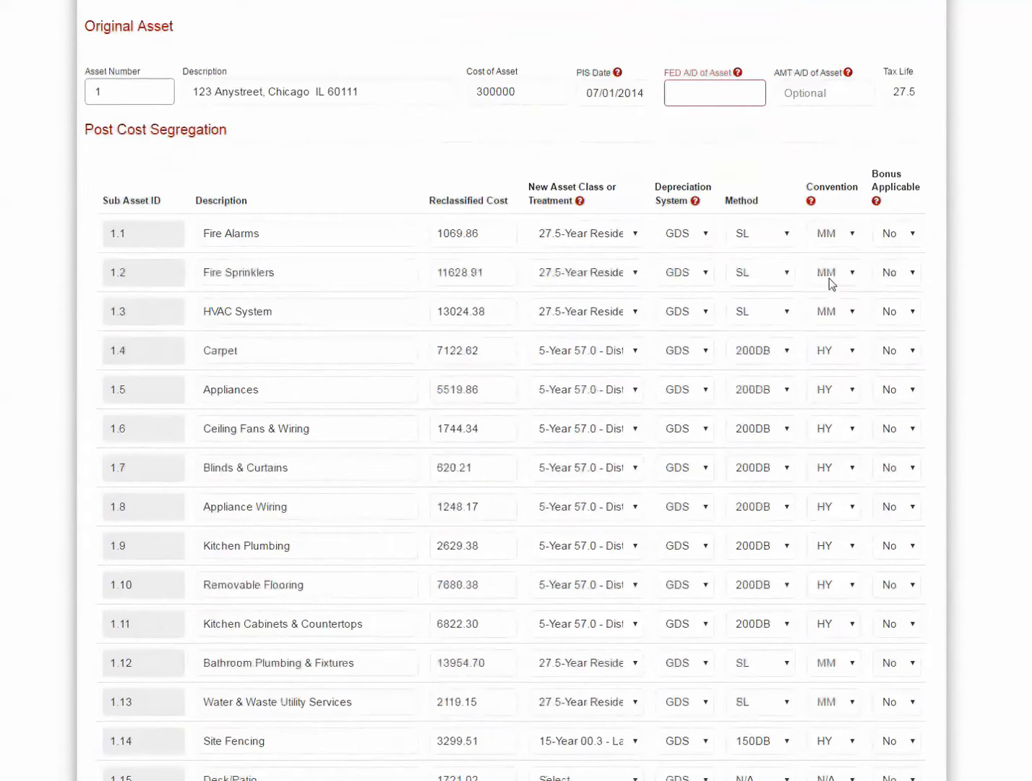
scroll(693, 318, "down", 1)
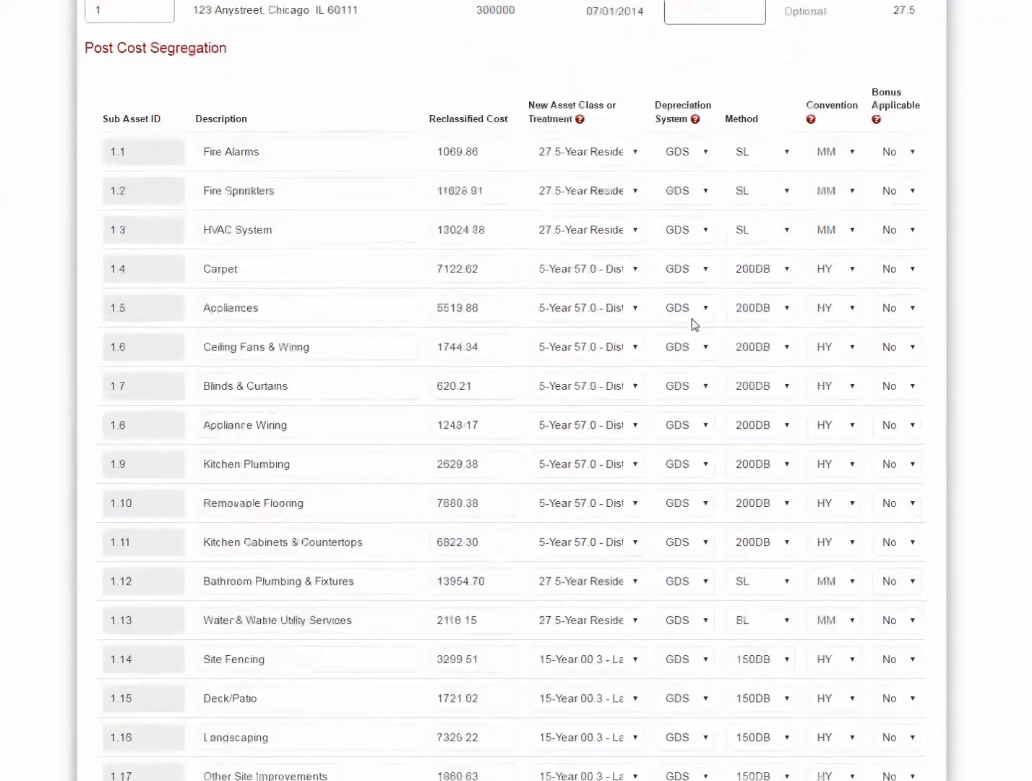
scroll(692, 323, "down", 2)
scroll(691, 322, "down", 2)
scroll(692, 322, "down", 1)
scroll(692, 323, "down", 2)
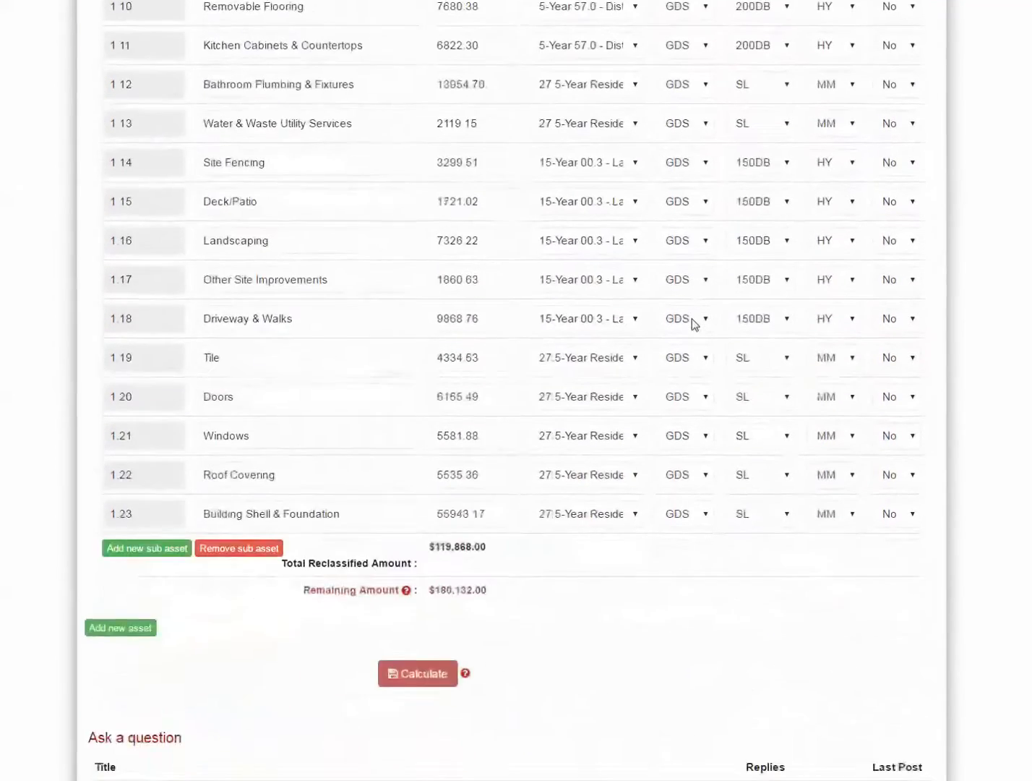
scroll(692, 322, "down", 1)
scroll(692, 323, "up", 5)
scroll(693, 323, "up", 3)
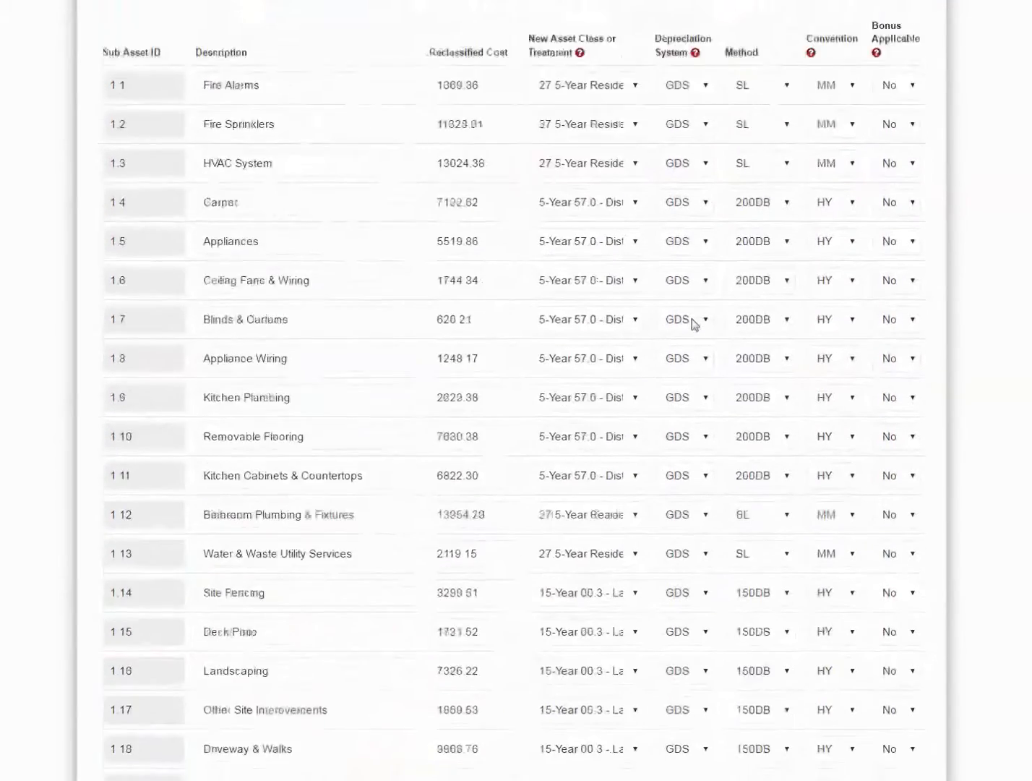
scroll(692, 323, "up", 2)
scroll(693, 318, "up", 3)
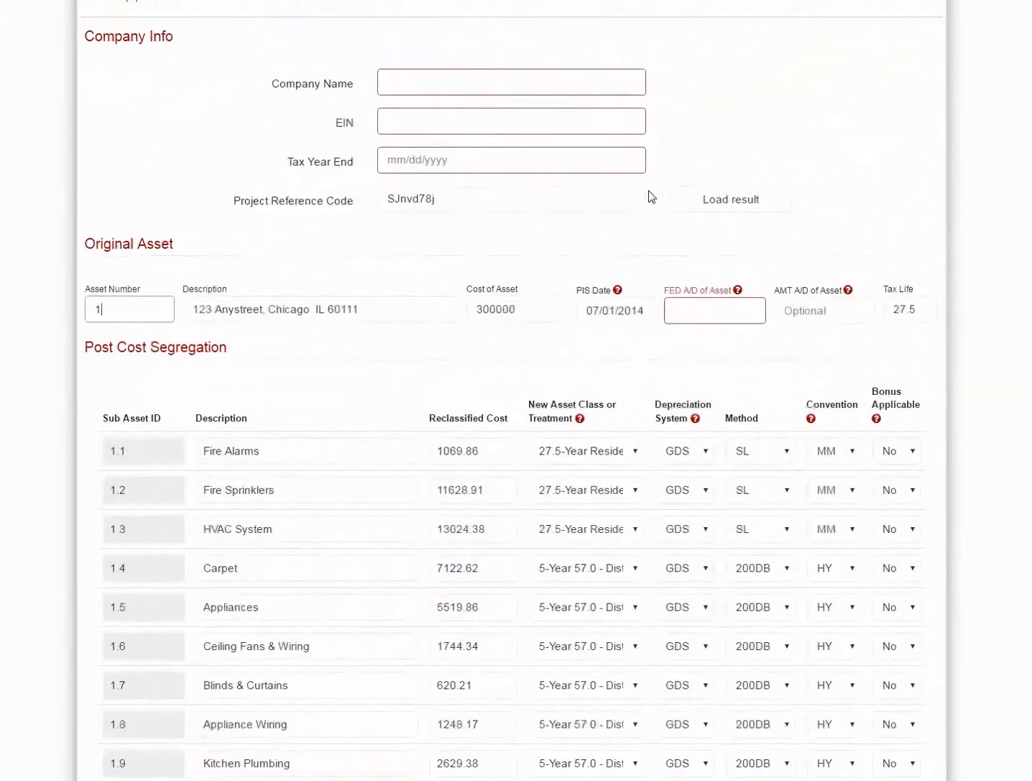
scroll(649, 195, "up", 2)
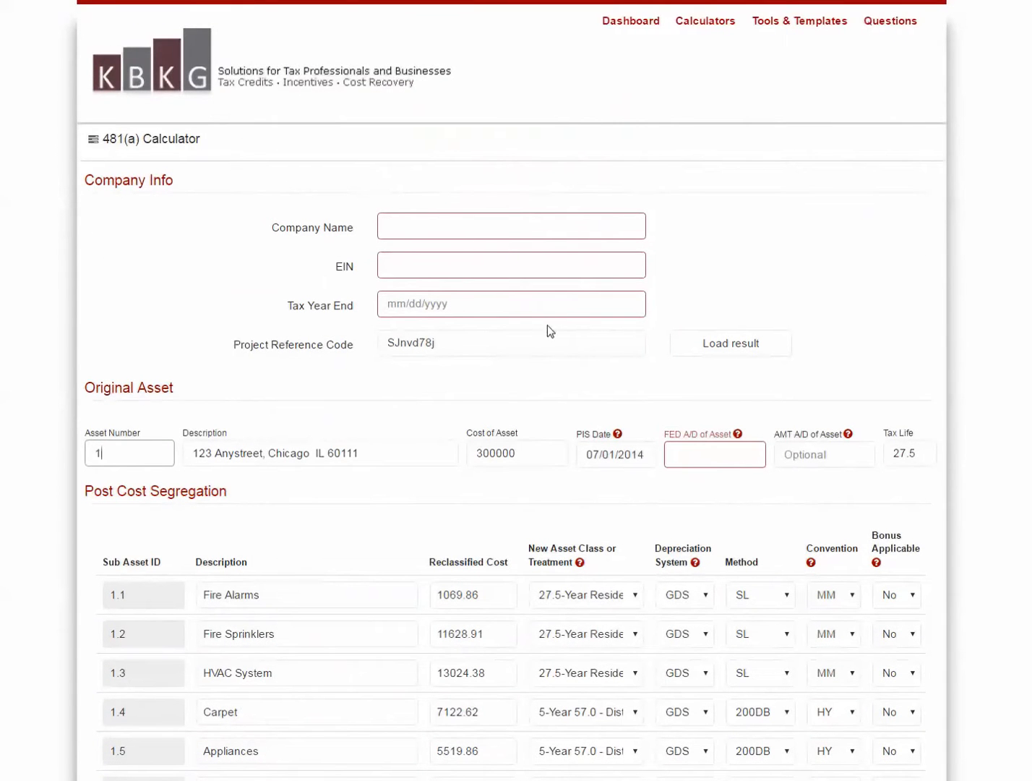
left_click(698, 445)
left_click(458, 224)
left_click(714, 456)
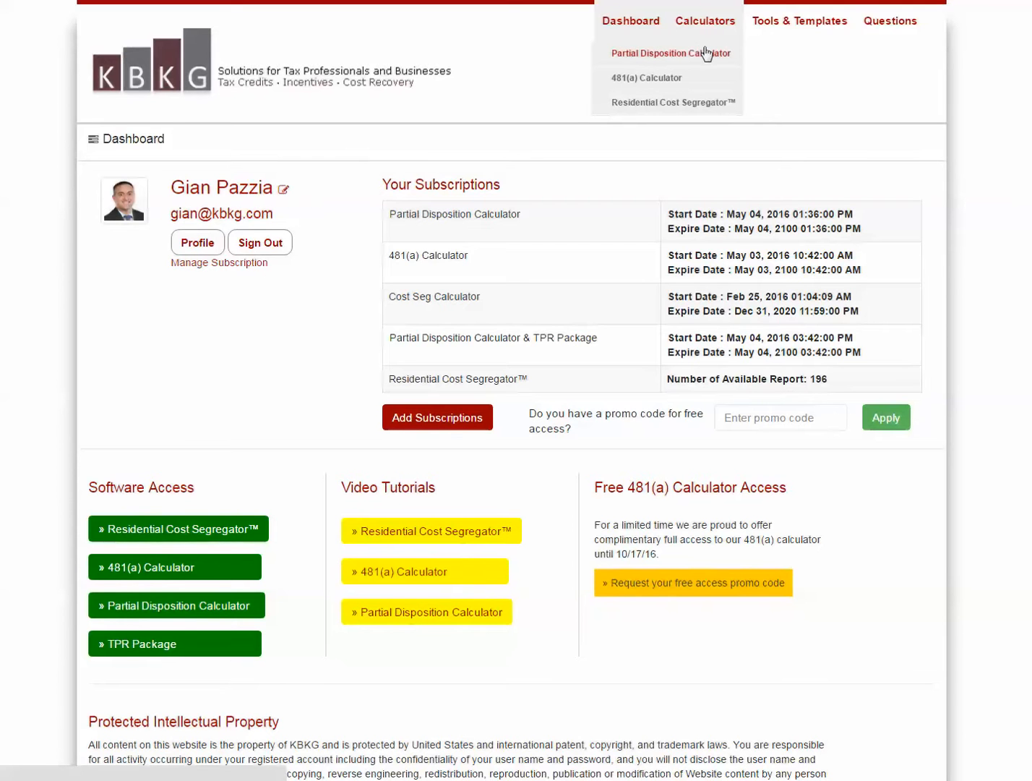
Step: Launch the Partial Disposition Calculator from the Calculators menu
left_click(706, 54)
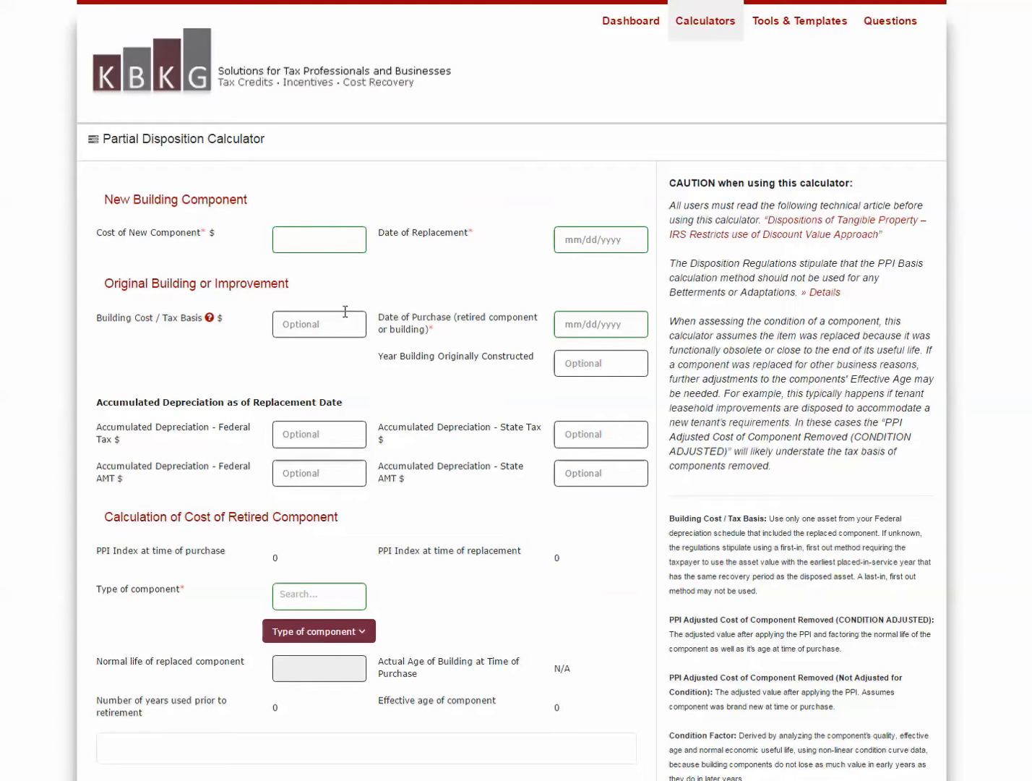
Step: Record a $200,000 replacement component cost with a 07/01/2015 replacement date
left_click(345, 239)
type("200,0")
type("00")
left_click(611, 240)
type("7/")
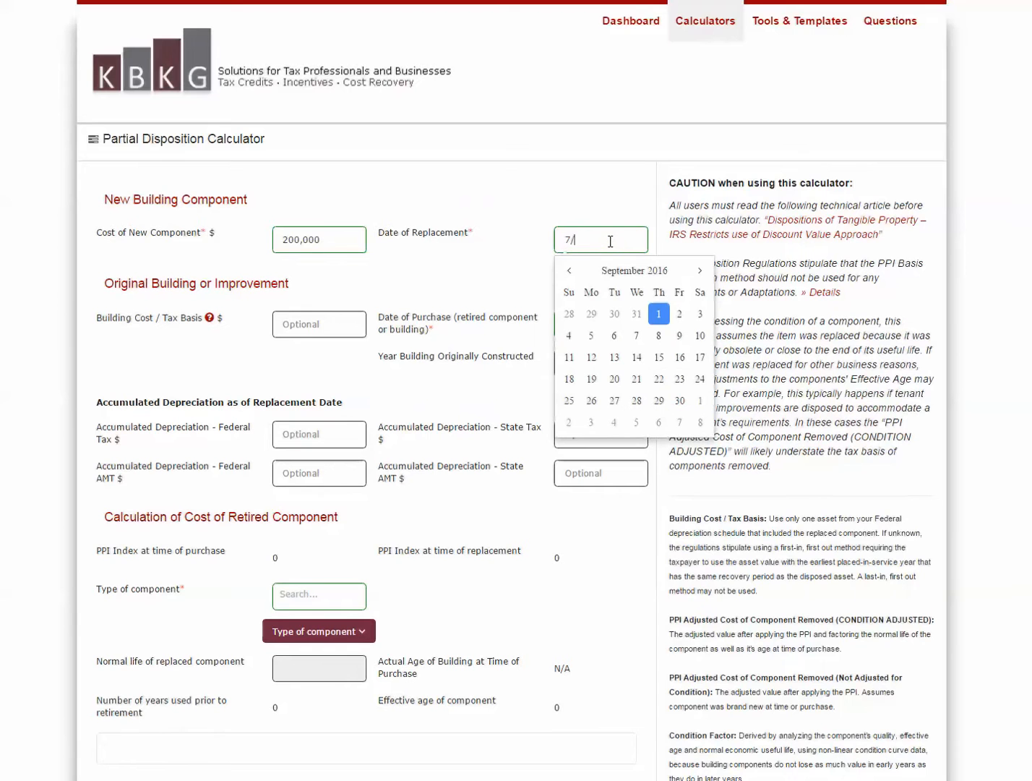
type("1/201")
type("5")
key("Tab")
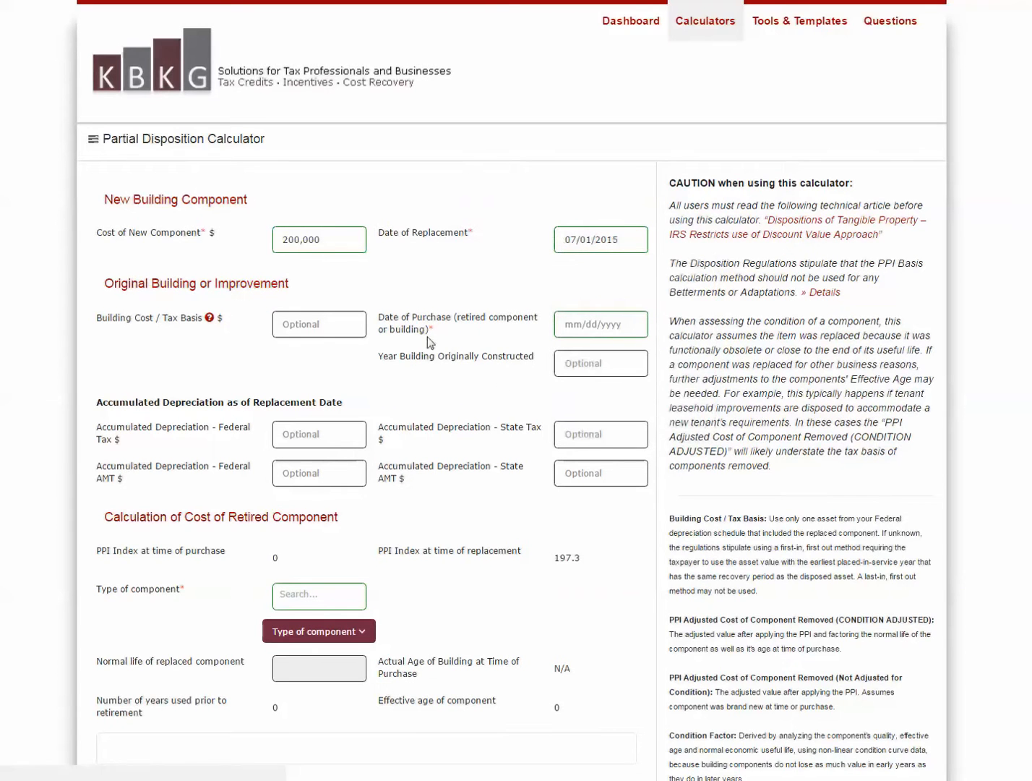
Step: Enter a $3,000,000 building cost basis and a 07/01/2008 purchase date
left_click(597, 324)
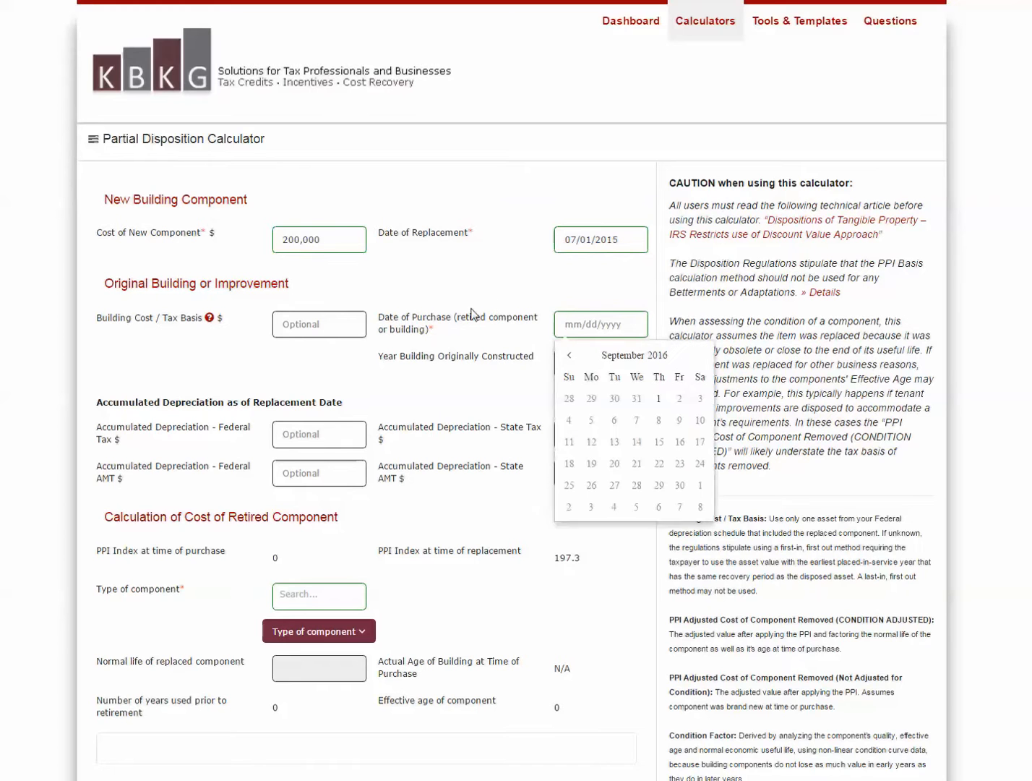
left_click(344, 321)
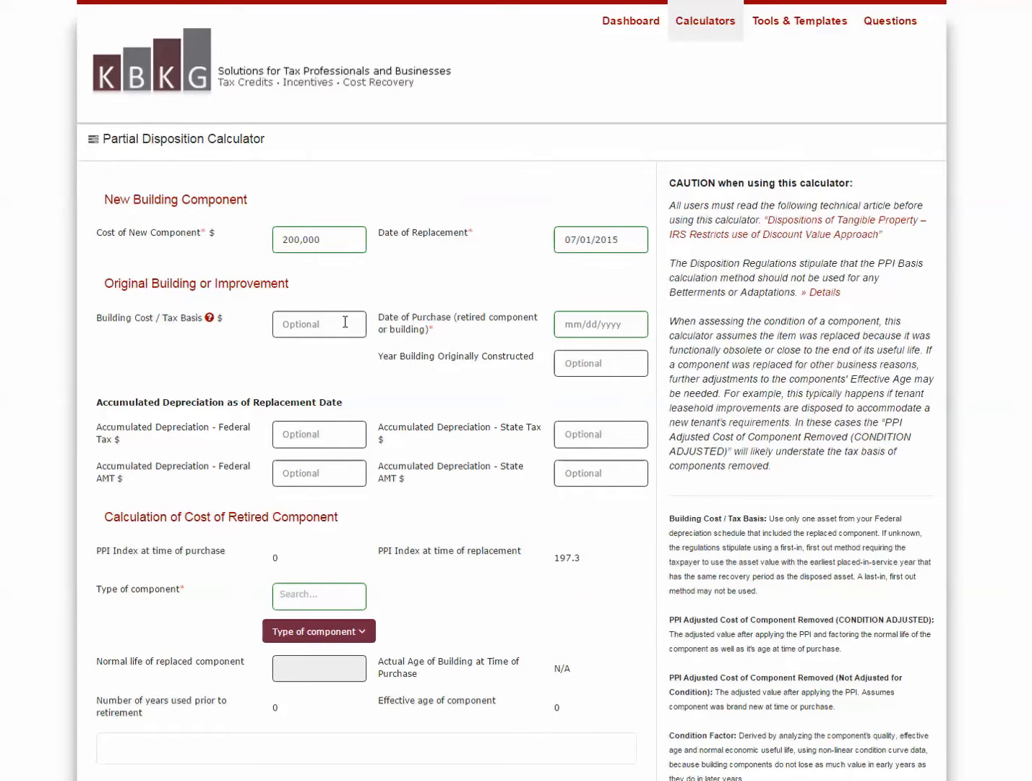
type("3,000,00")
type("0")
left_click(588, 329)
type("7")
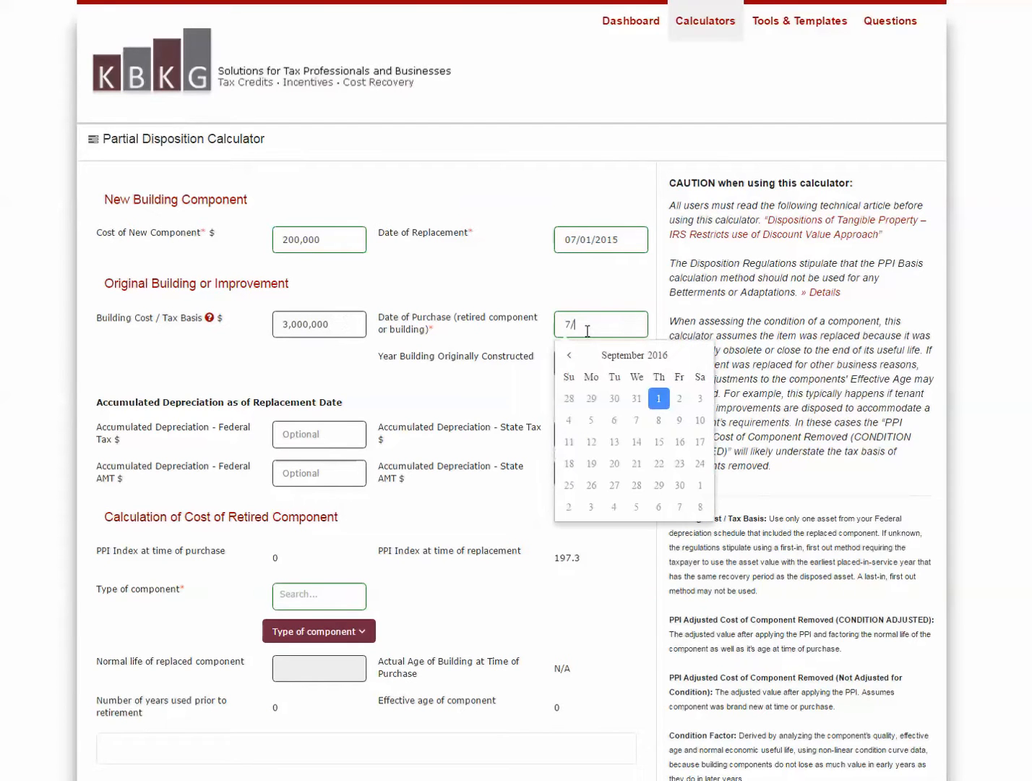
type("/1/20")
type("0")
type("8")
key("Tab")
Step: Enter $300,000 of federal accumulated depreciation, noting the state depreciation field
left_click(334, 434)
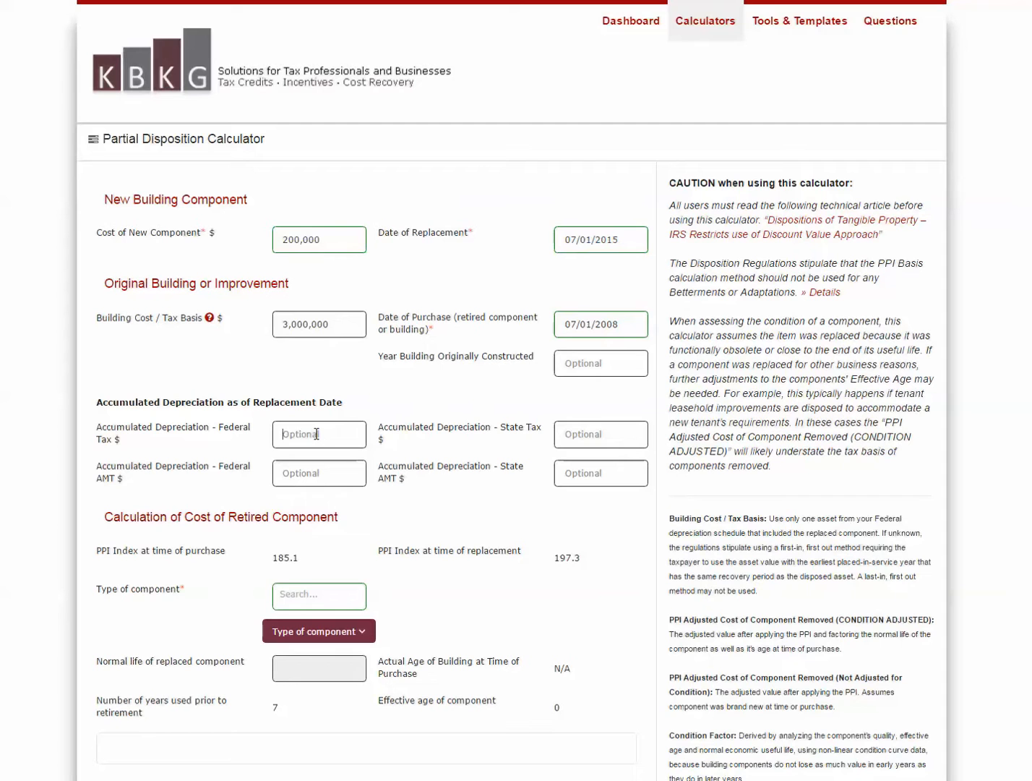
type("300,000")
triple_click(378, 427)
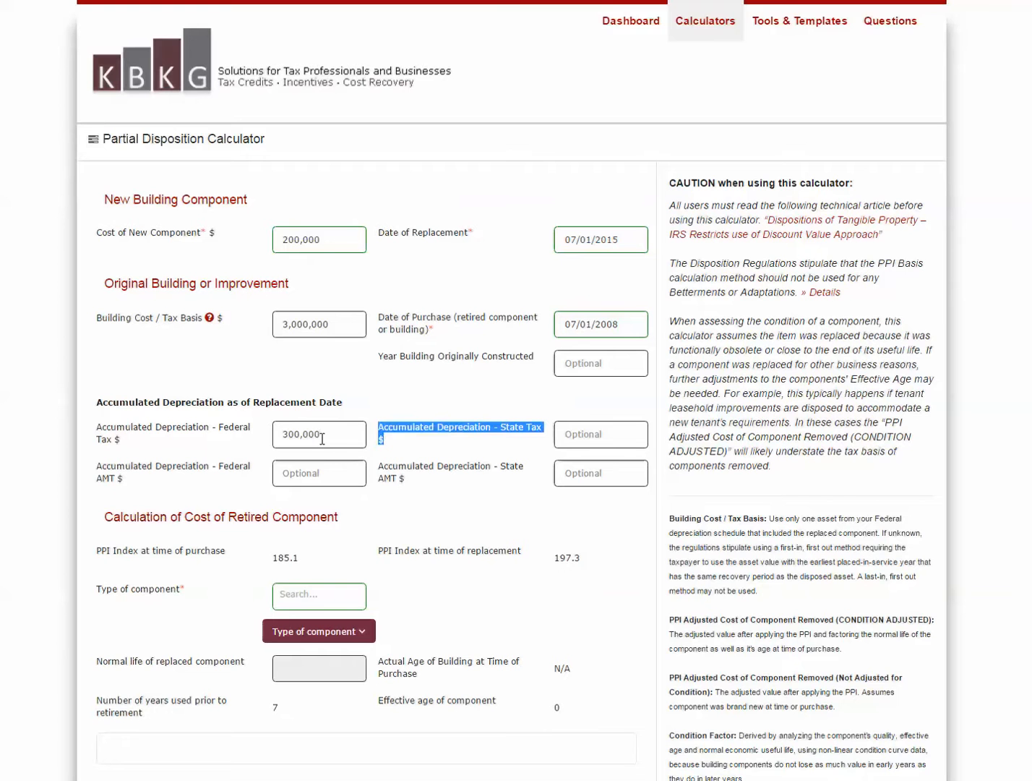
left_click(415, 469)
scroll(414, 469, "down", 1)
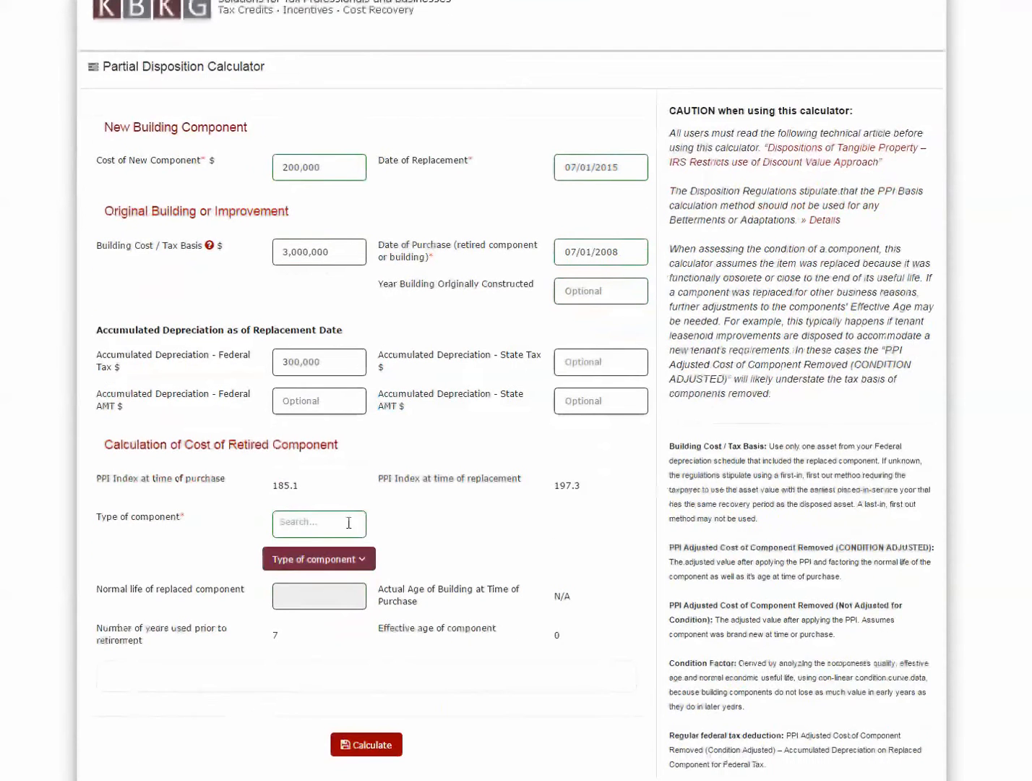
Step: Search 'window' and choose Windows - Vinyl, which fills in a 24-year normal life
left_click(347, 523)
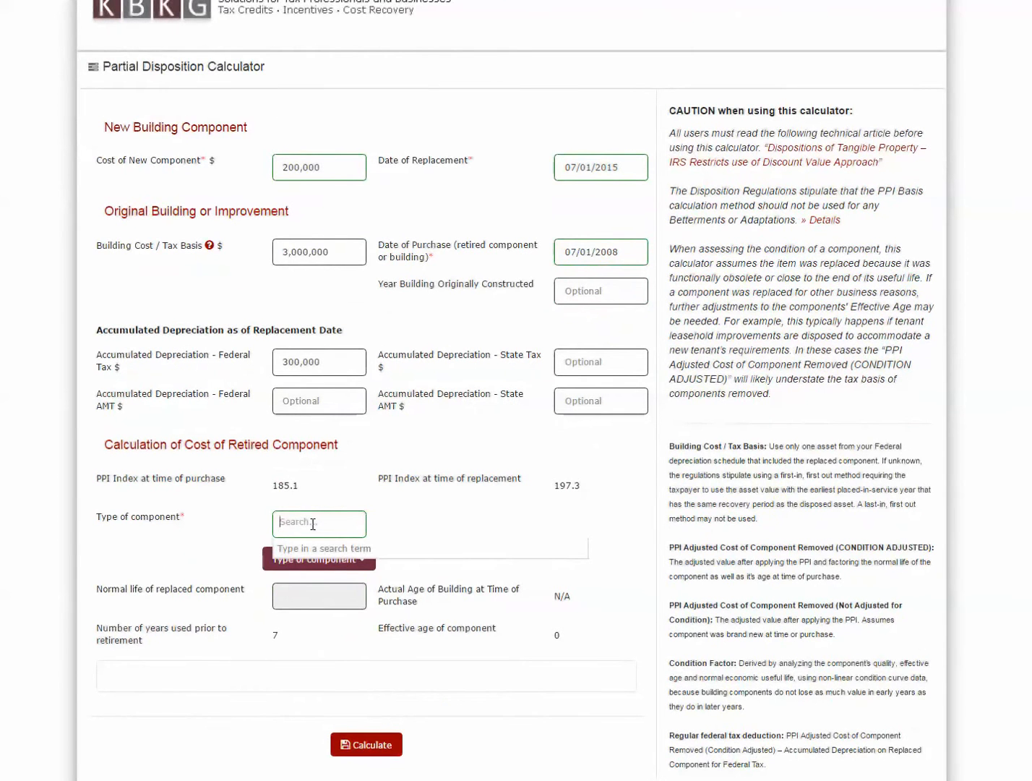
type("w")
type("indow")
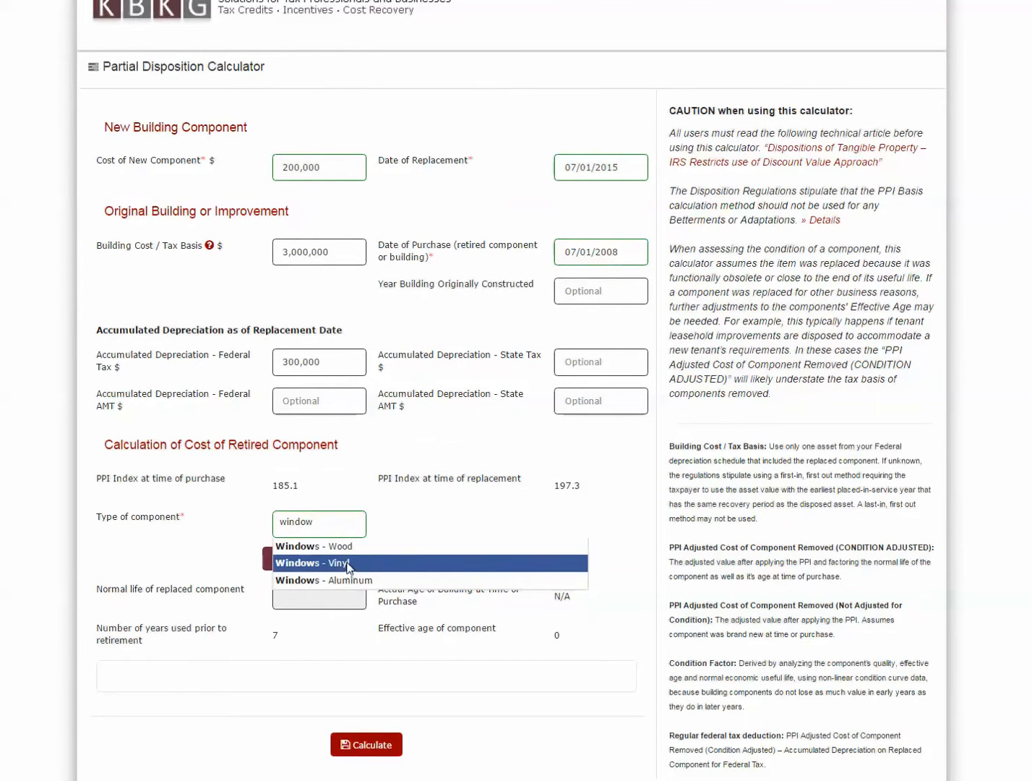
left_click(347, 563)
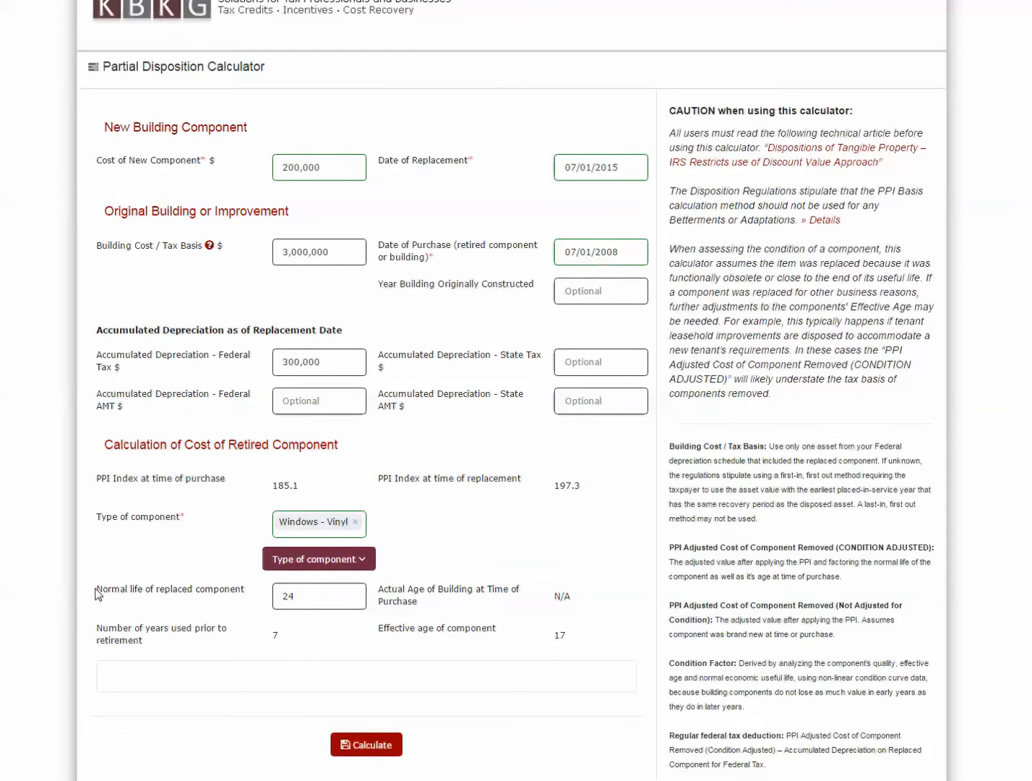
left_click_drag(95, 594, 220, 597)
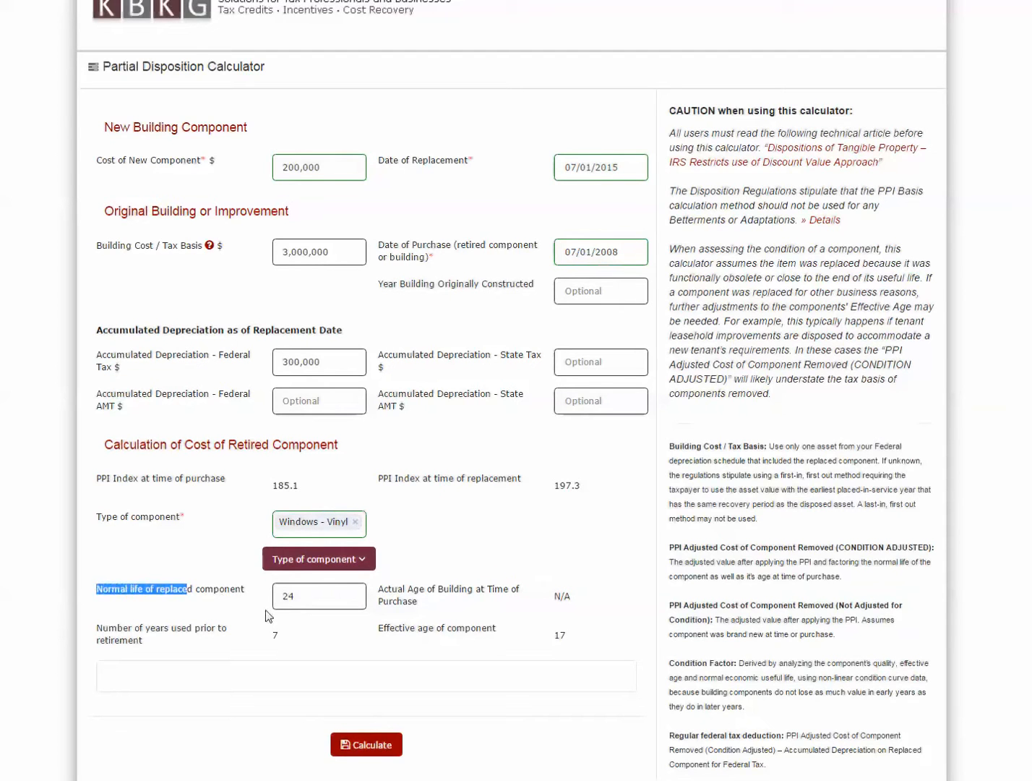
left_click(266, 612)
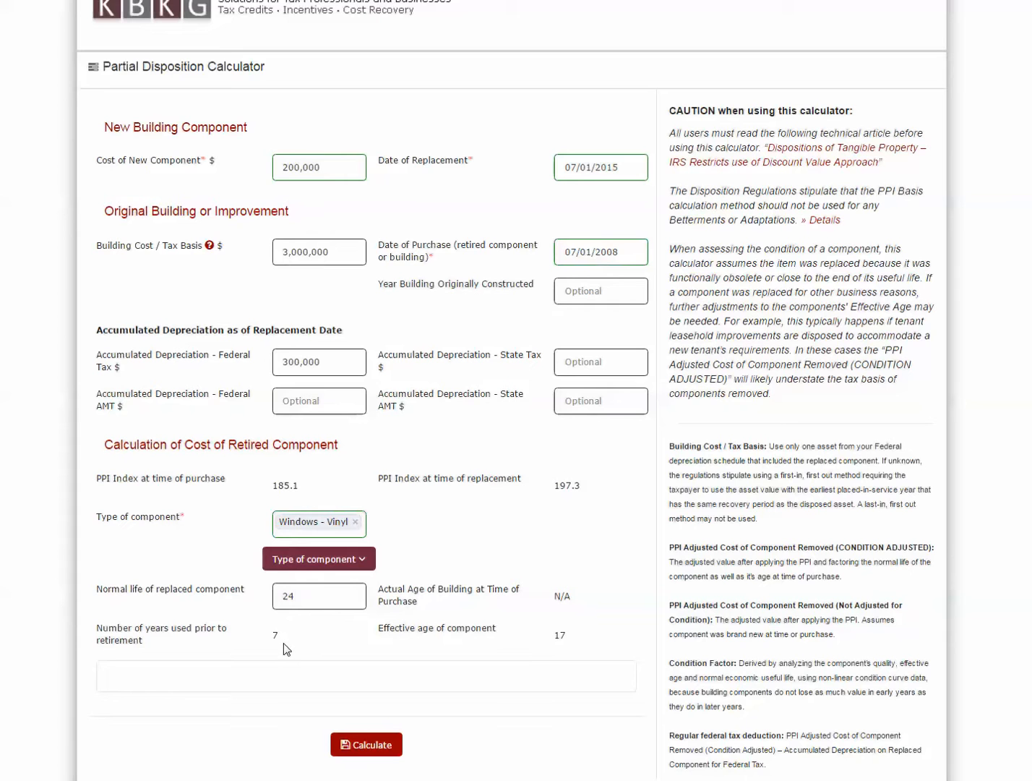
Step: Review the 7 years used before retirement and the resulting effective age of 17
double_click(274, 639)
left_click_drag(275, 639, 99, 634)
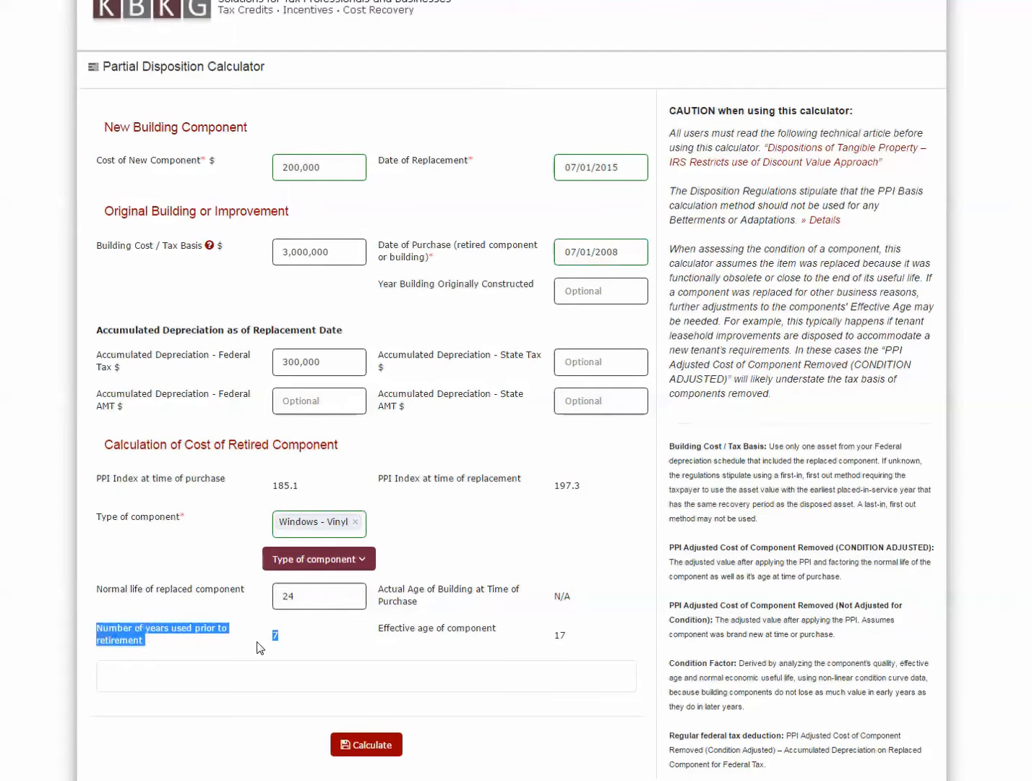
left_click(278, 643)
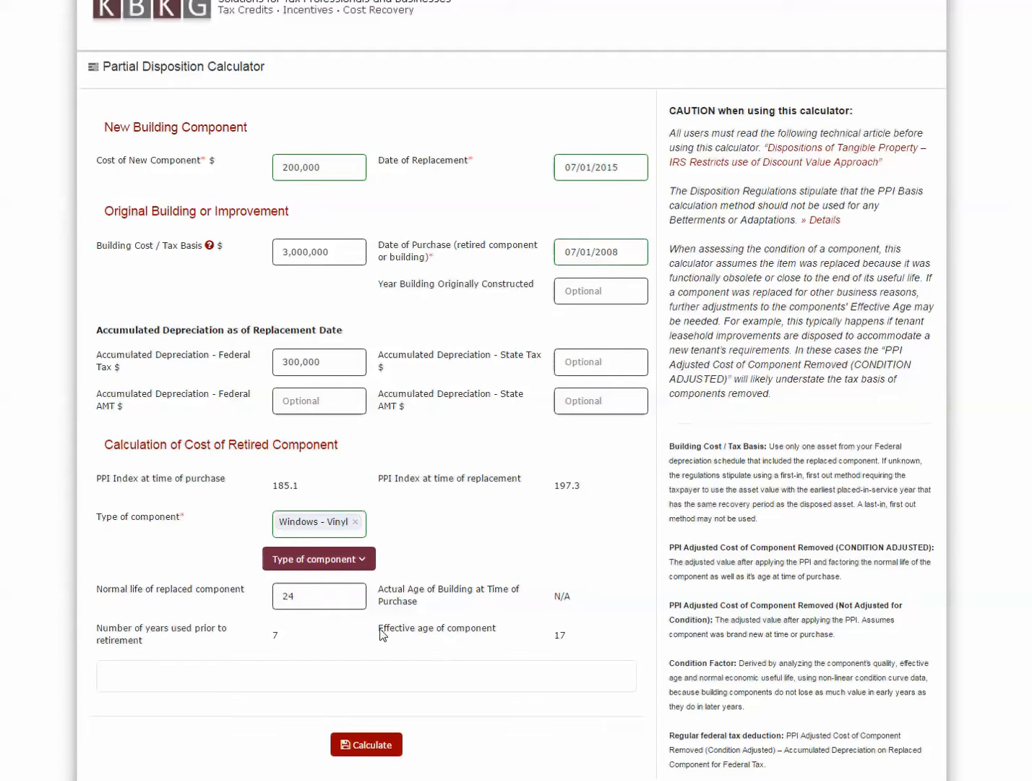
left_click_drag(381, 628, 570, 634)
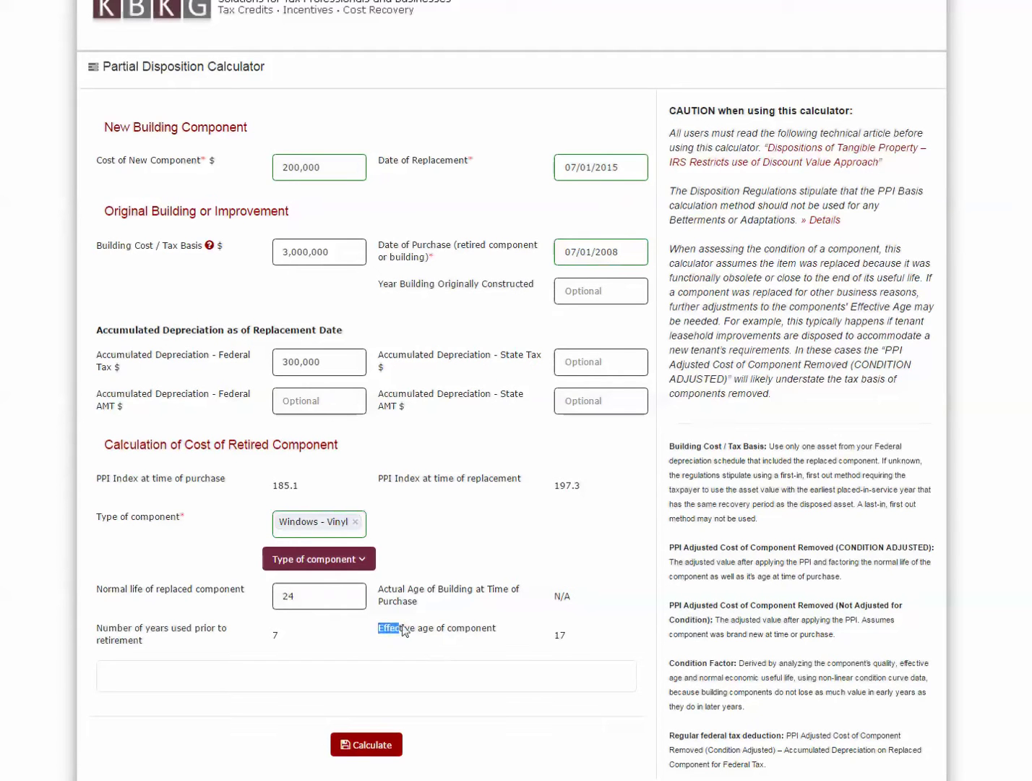
left_click(572, 643)
Step: Calculate the disposition and review the $80,682 condition-adjusted cost removed
left_click(375, 745)
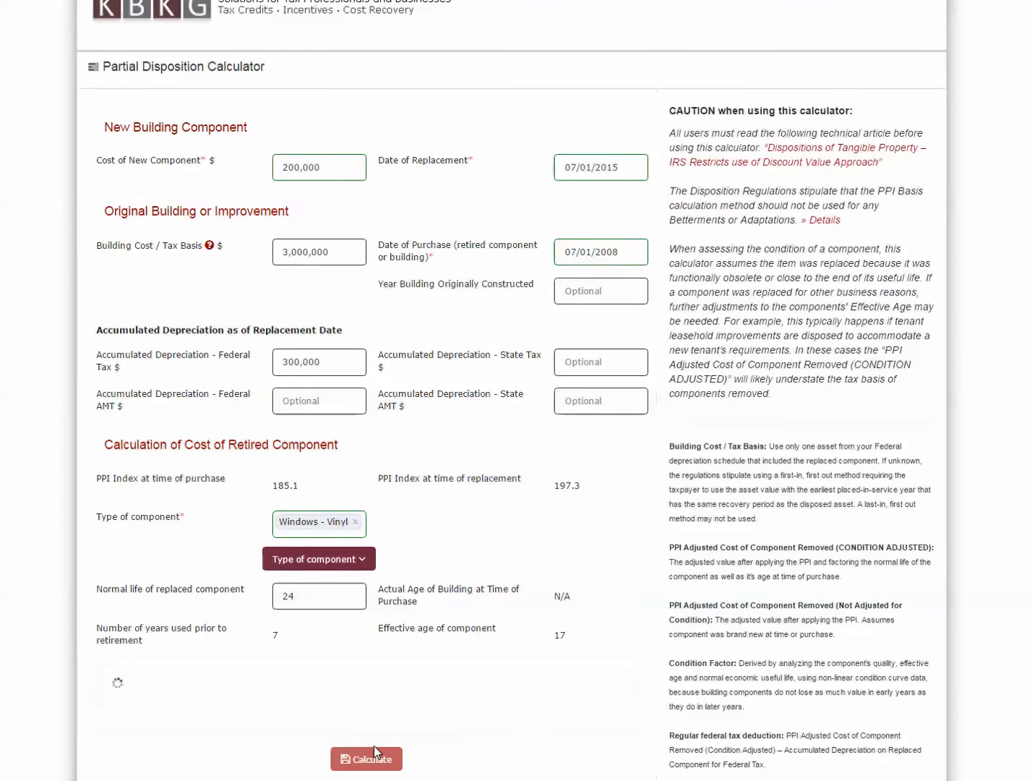
scroll(414, 650, "down", 2)
scroll(413, 650, "down", 1)
scroll(415, 650, "down", 3)
scroll(414, 650, "down", 2)
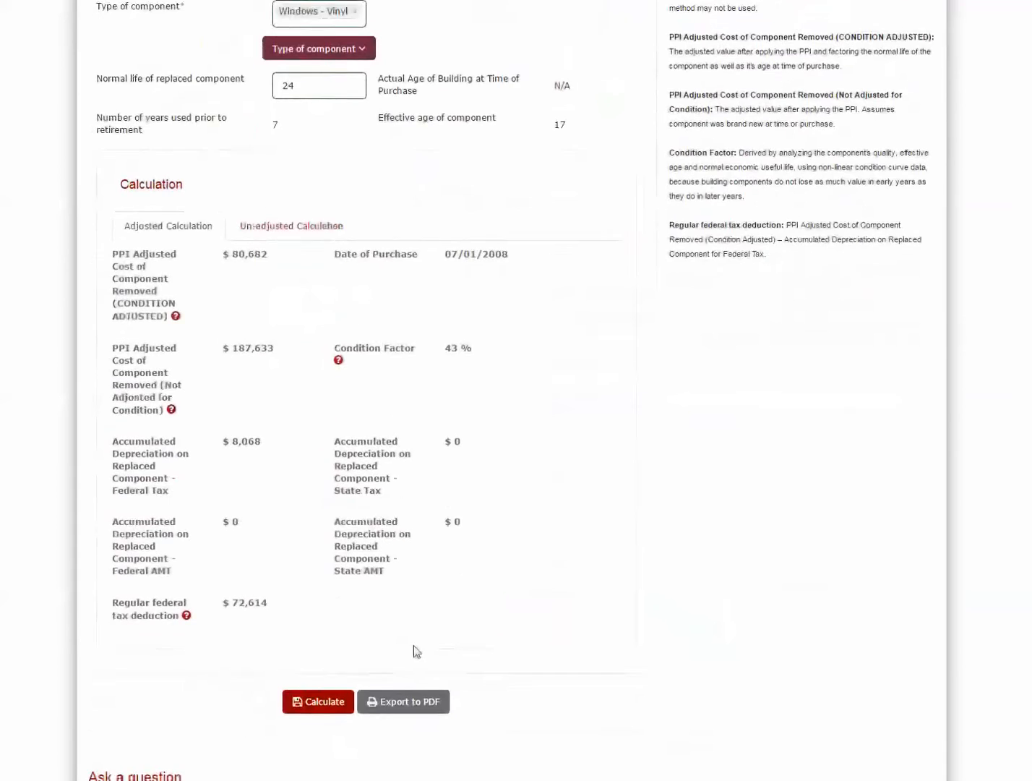
scroll(415, 650, "down", 1)
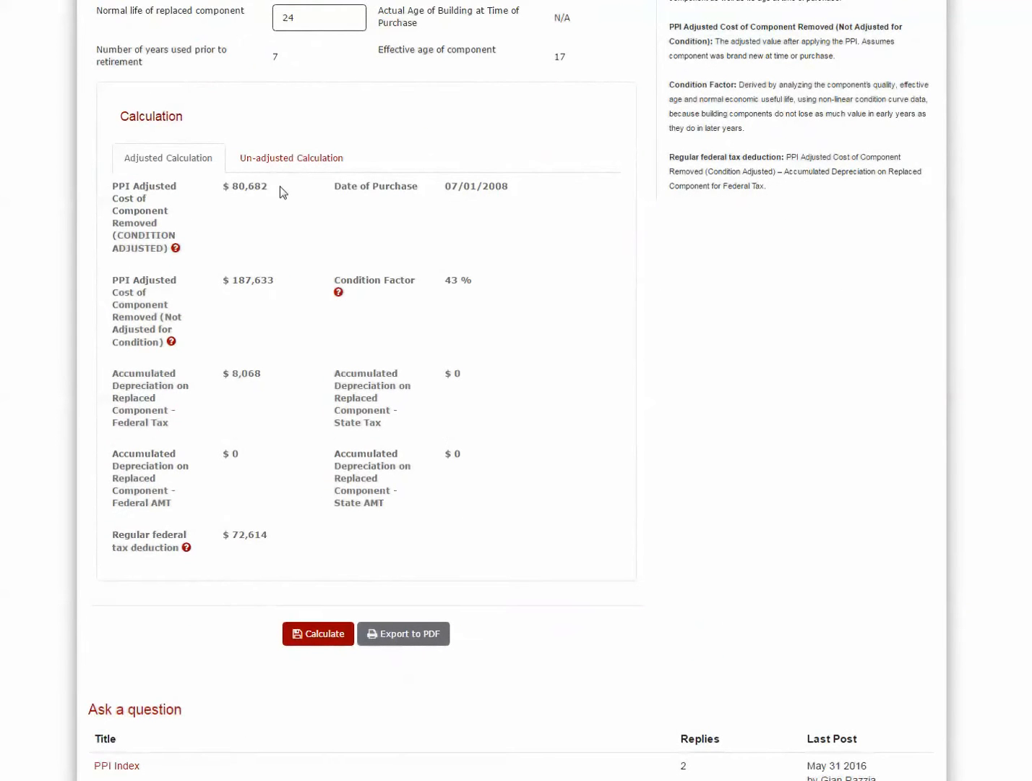
left_click_drag(267, 188, 224, 190)
left_click(273, 214)
Step: Review the $8,068 federal accumulated depreciation and the $72,614 federal tax deduction
left_click_drag(264, 374, 222, 386)
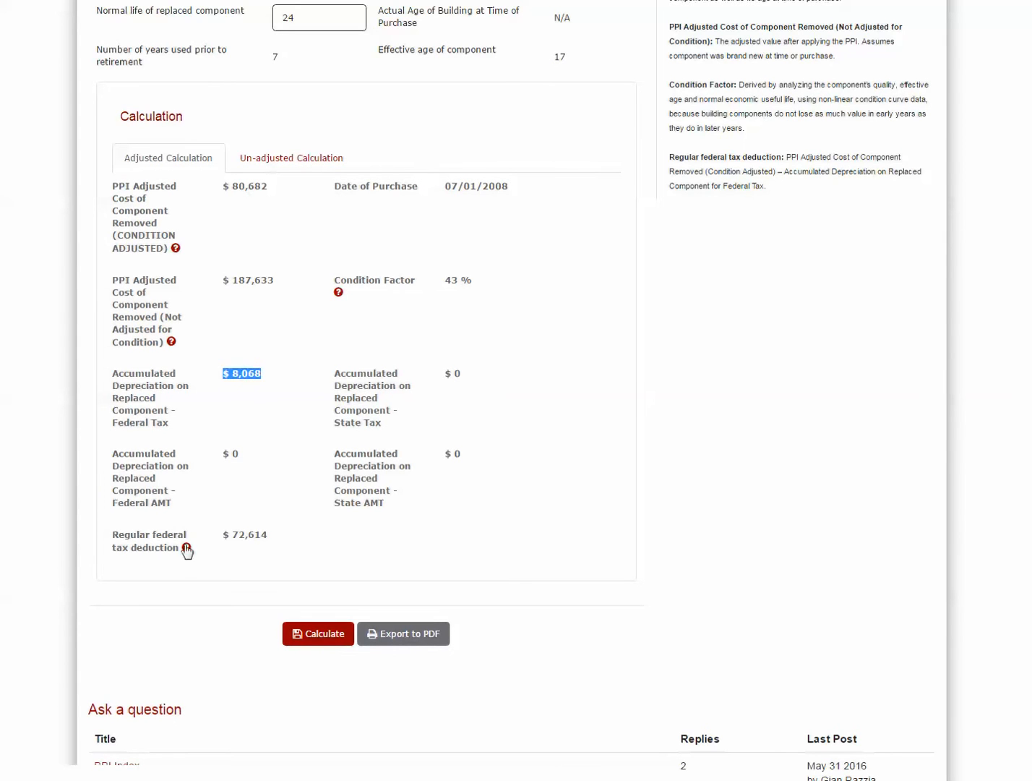
left_click_drag(270, 538, 222, 535)
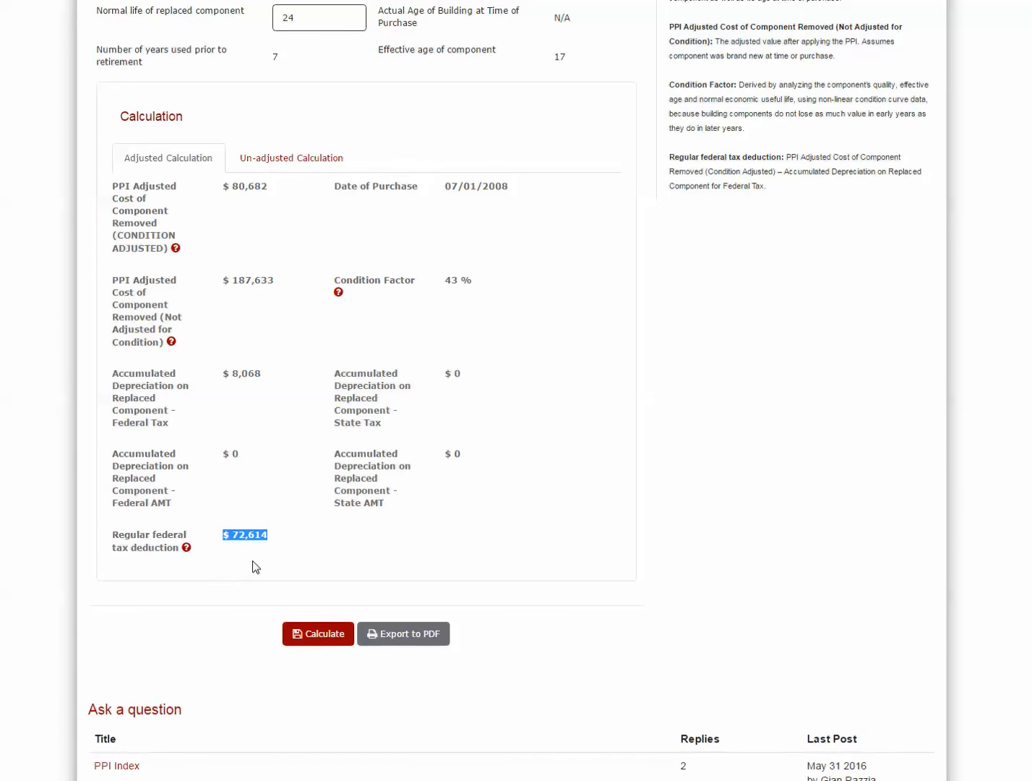